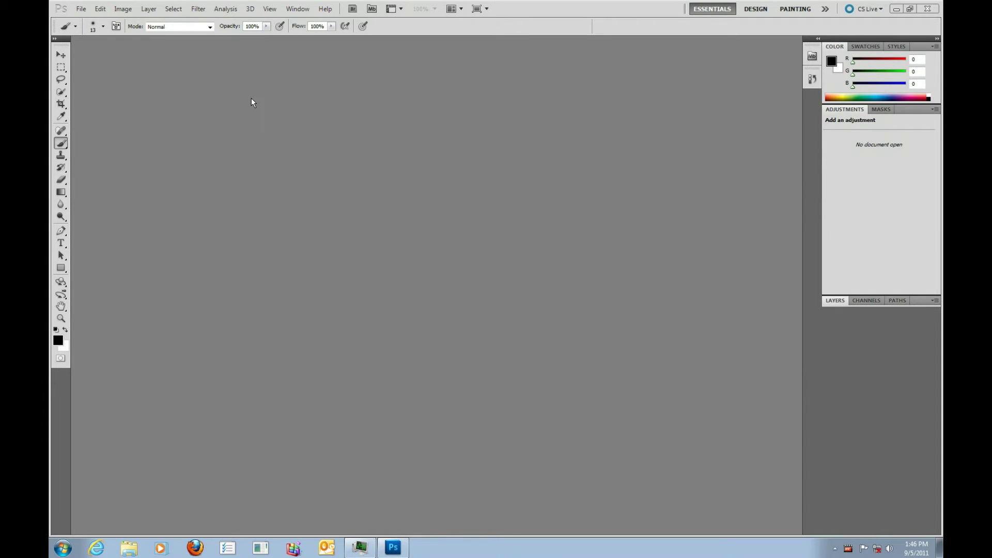
# - Open the recent photo April 2011 144.JPG and bring up its Image Size dialog
pyautogui.click(81, 10)
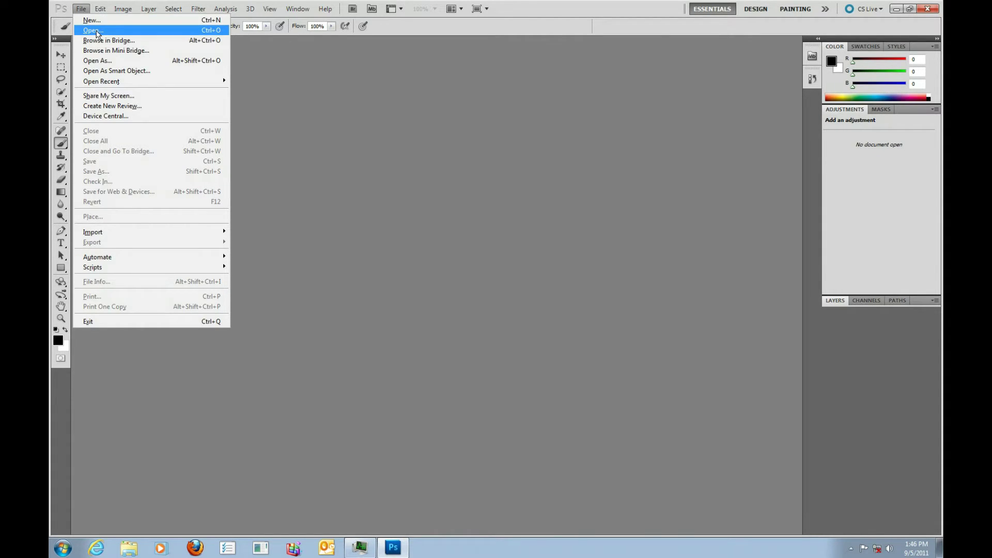
pyautogui.moveTo(118, 84)
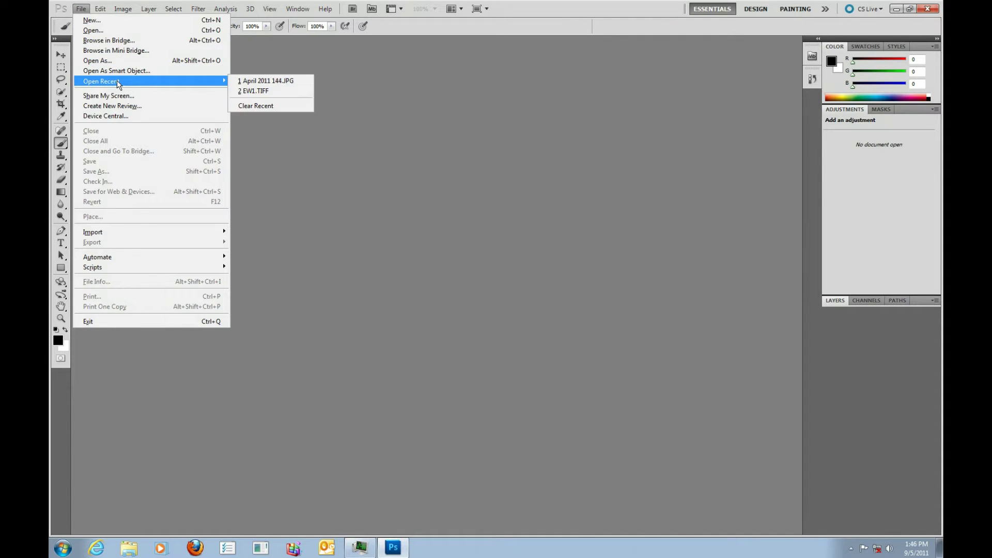
pyautogui.click(270, 81)
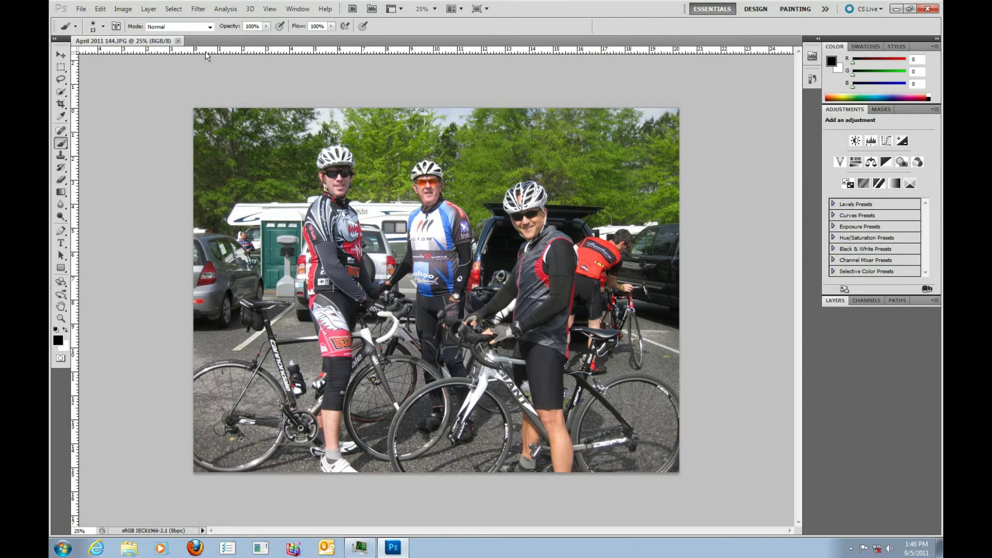
pyautogui.click(125, 11)
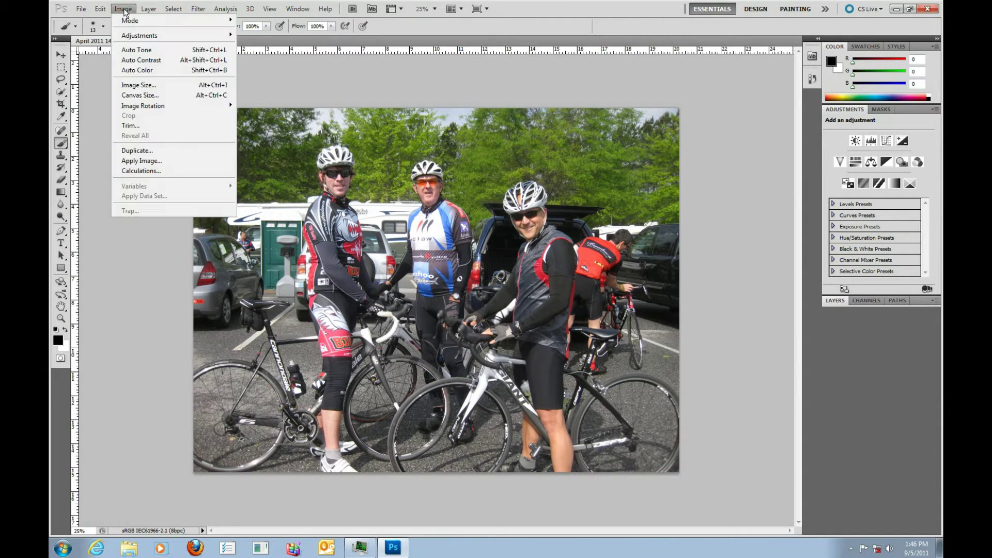
pyautogui.click(145, 88)
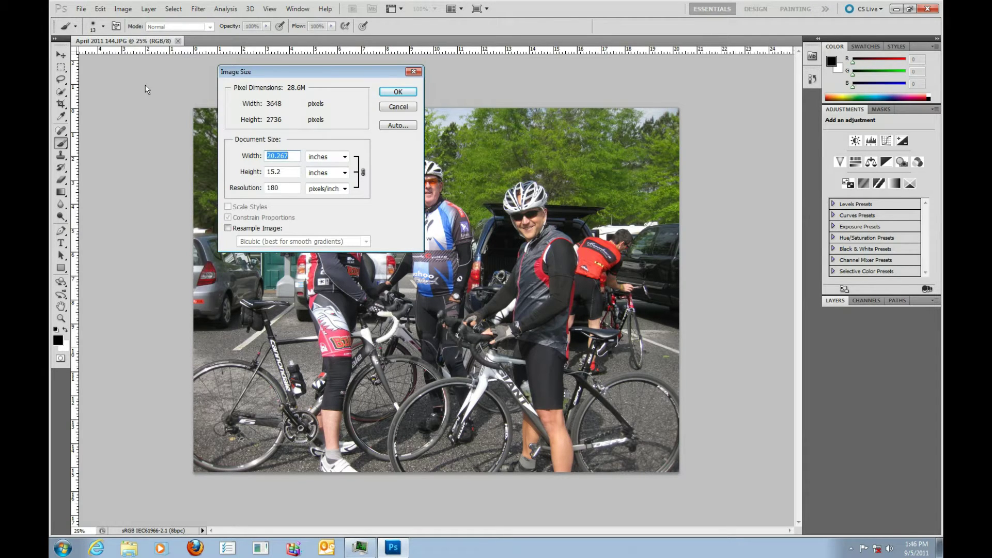
# - Set width to 11 inches, giving 8.25 in height at 331.636 ppi, without resampling
pyautogui.click(288, 160)
pyautogui.moveTo(288, 160); pyautogui.dragTo(252, 158)
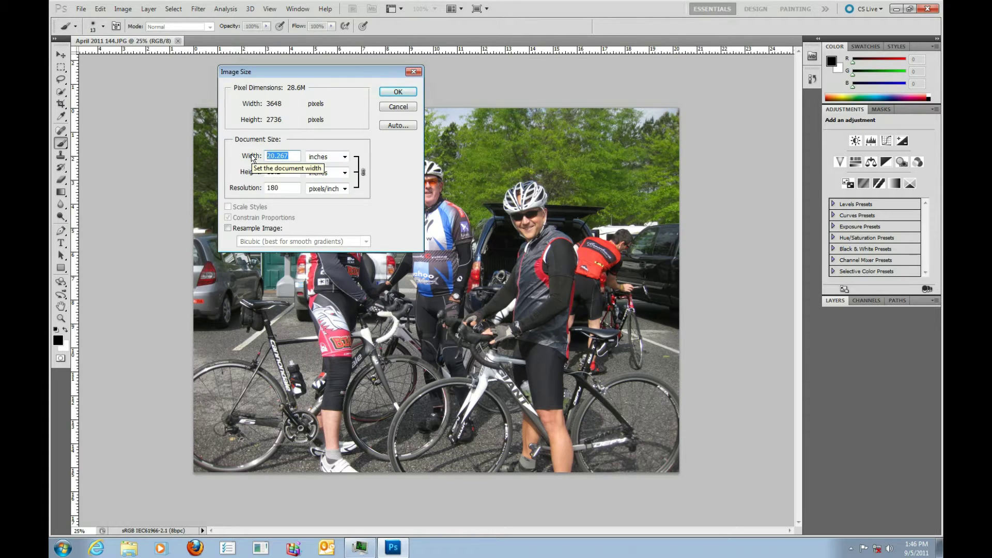
pyautogui.write('11')
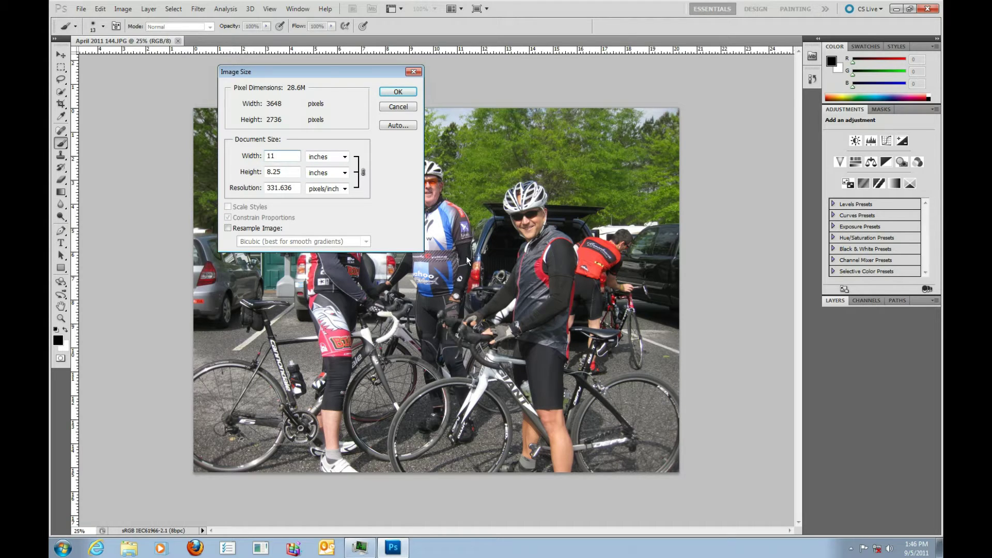
pyautogui.doubleClick(295, 189)
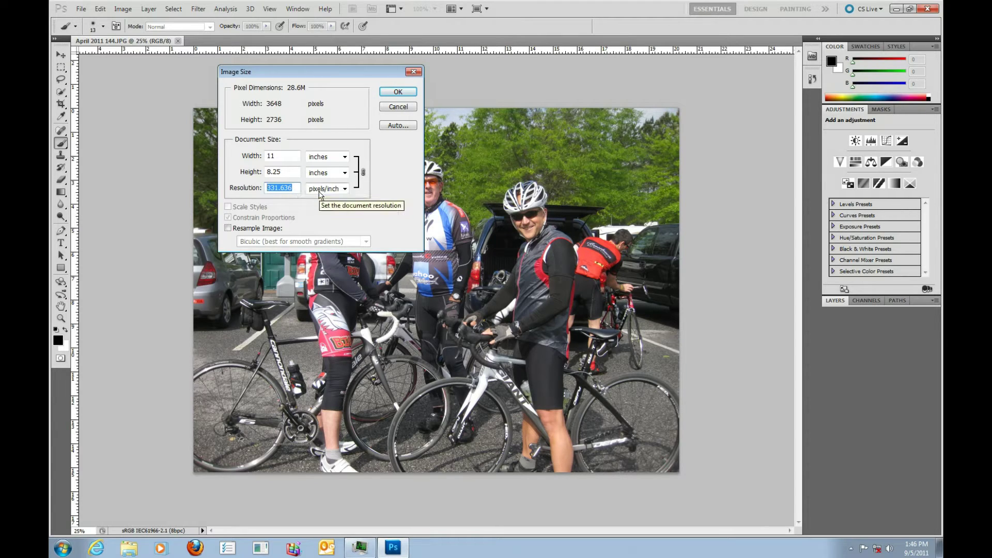
pyautogui.doubleClick(285, 158)
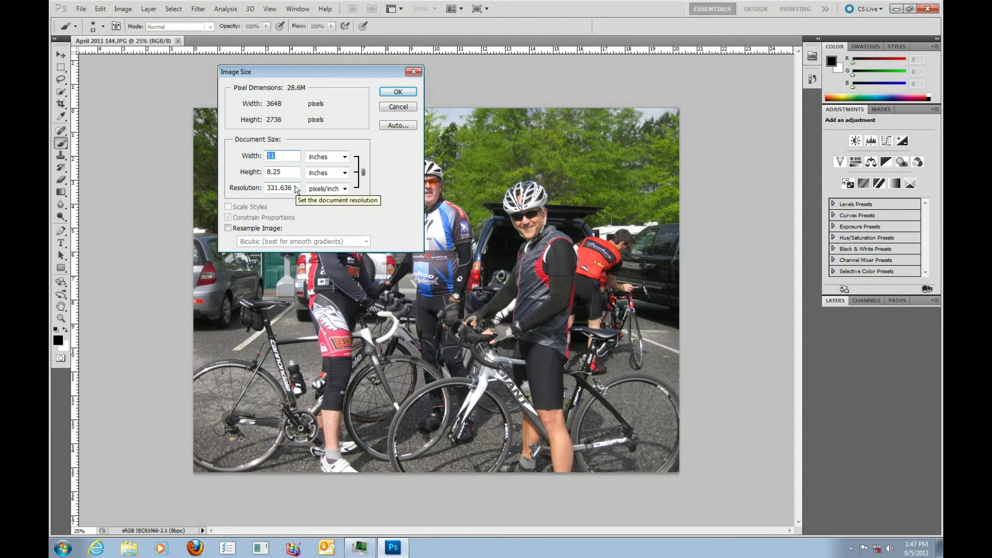
pyautogui.click(257, 190)
pyautogui.click(268, 158)
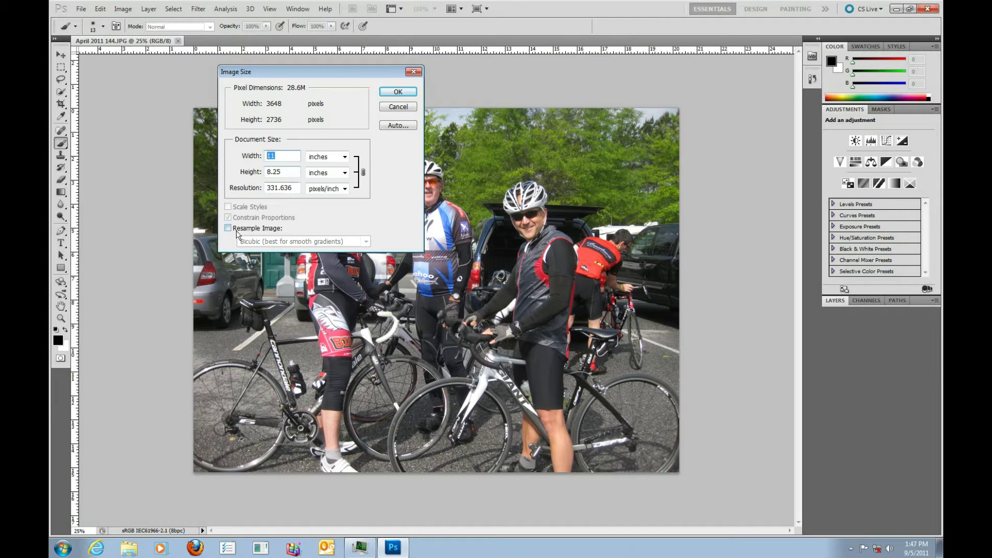
pyautogui.click(292, 189)
pyautogui.click(397, 92)
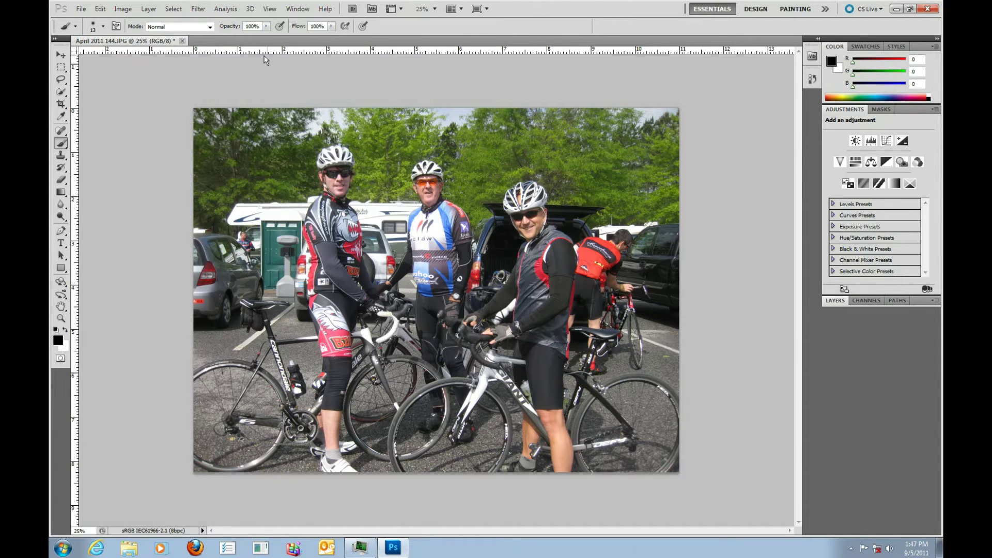
# - Rotate the photo 90° clockwise into portrait and fit it on screen
pyautogui.click(123, 9)
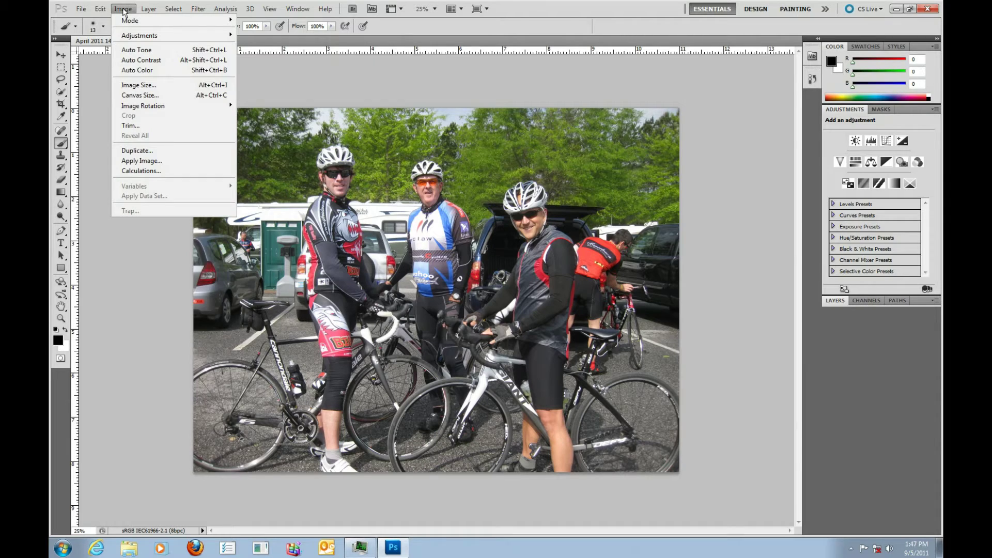
pyautogui.moveTo(153, 108)
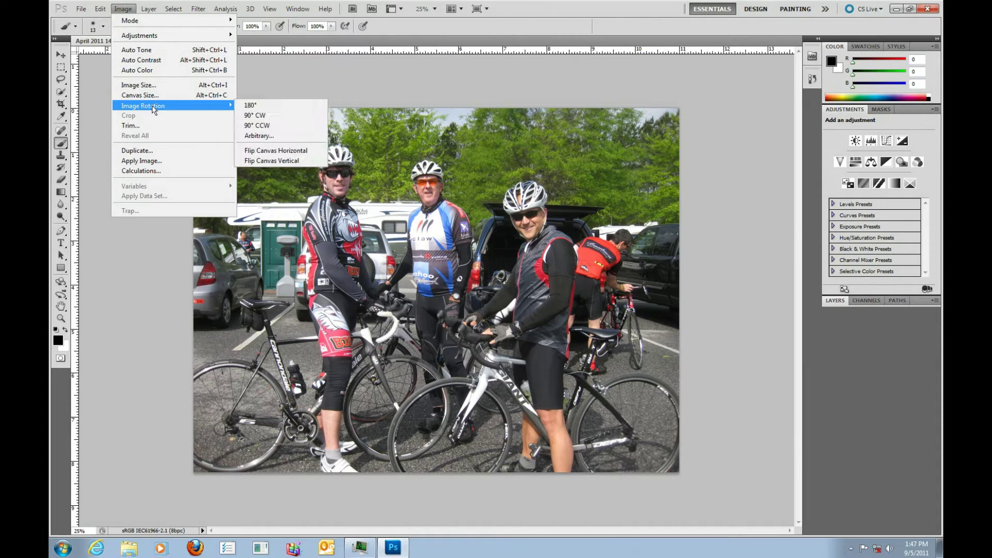
pyautogui.click(266, 117)
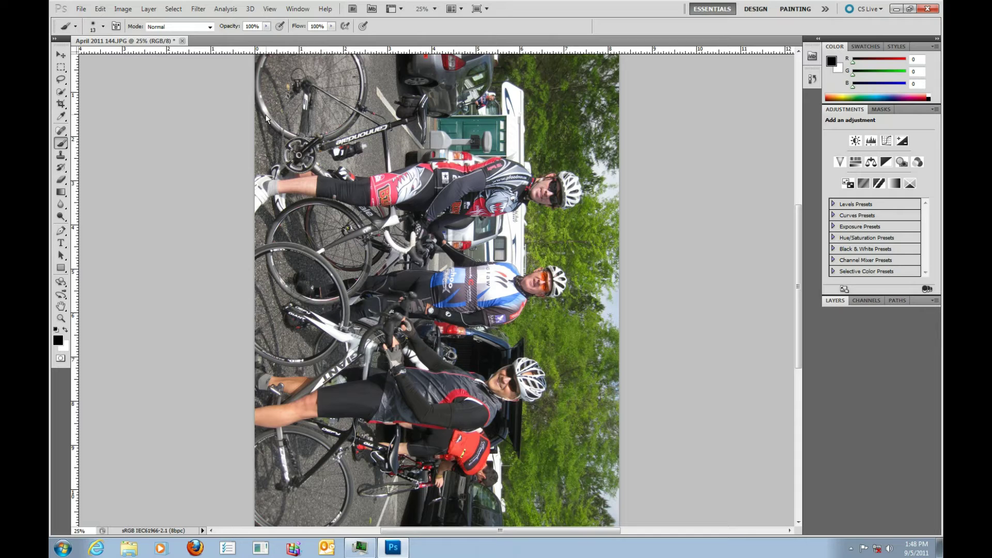
pyautogui.click(272, 10)
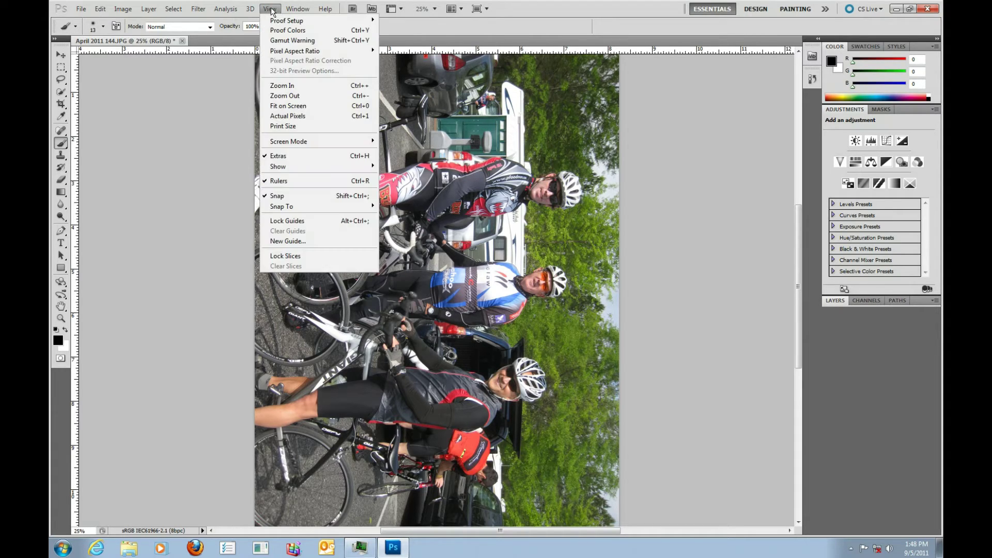
pyautogui.click(295, 106)
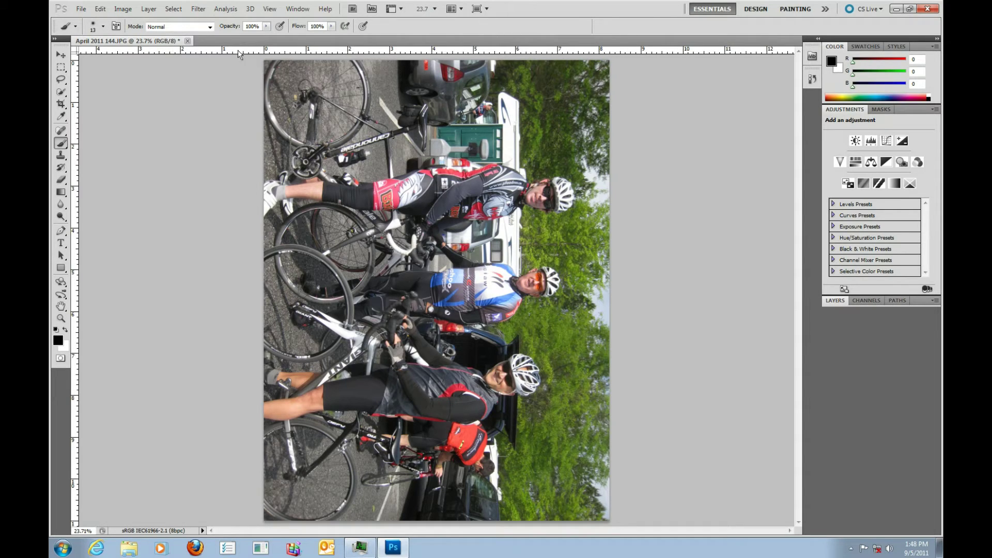
pyautogui.click(121, 10)
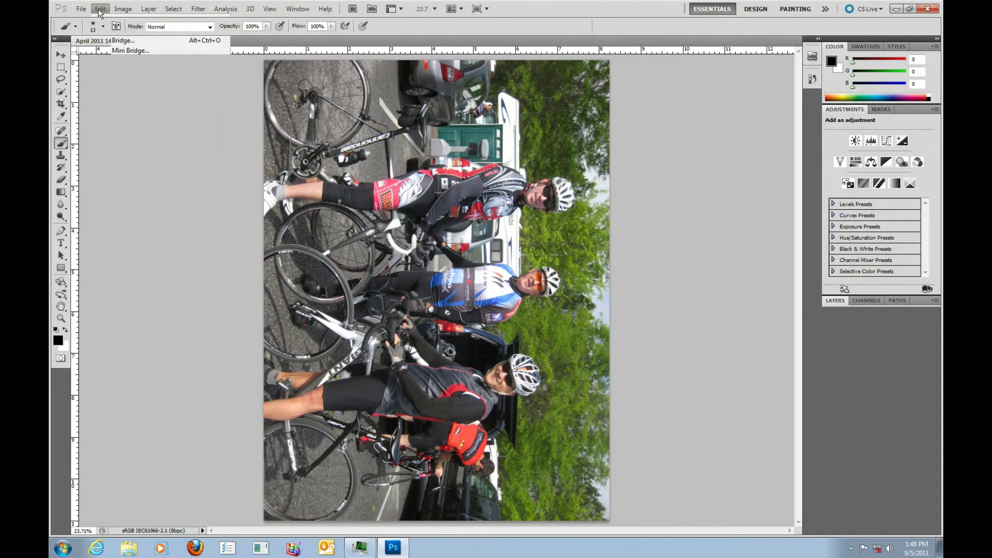
# - In the Print dialog, choose Epson Stylus Pro 4900 (Copy 1) and open its driver settings
pyautogui.moveTo(83, 10)
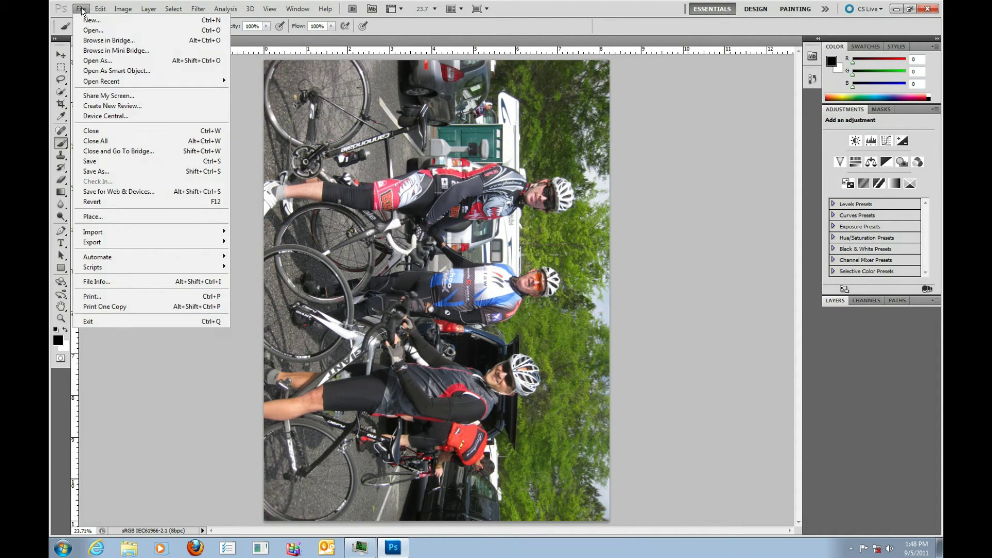
pyautogui.click(109, 298)
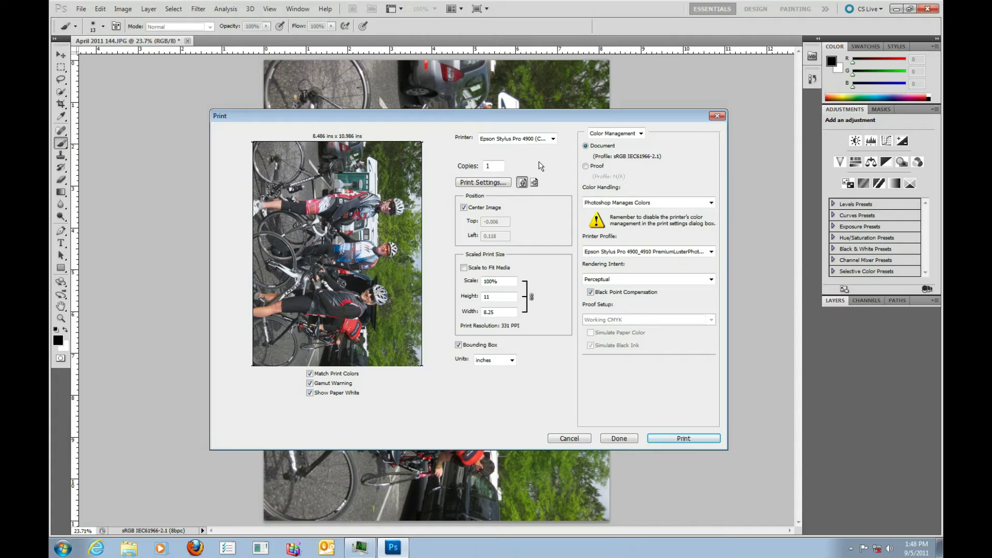
pyautogui.click(553, 139)
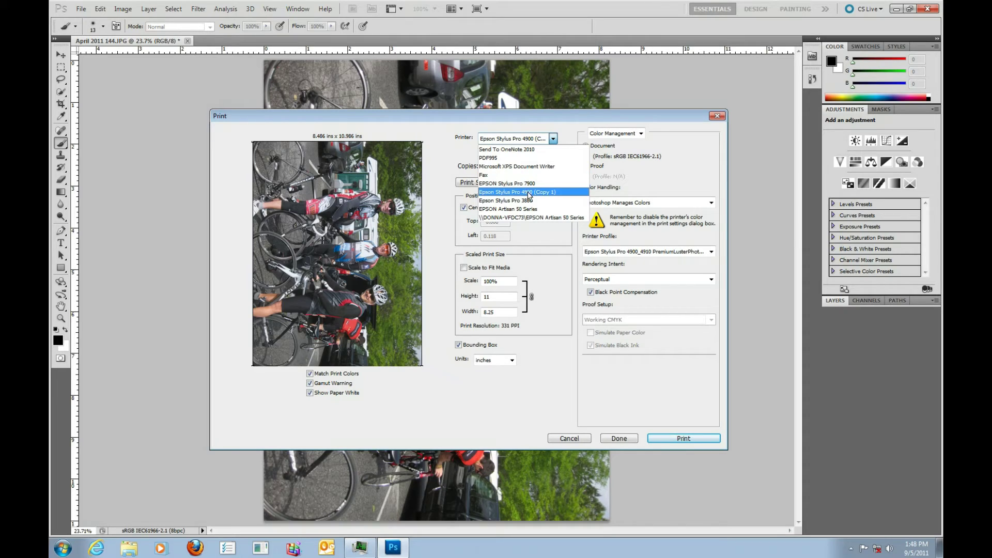
pyautogui.click(529, 193)
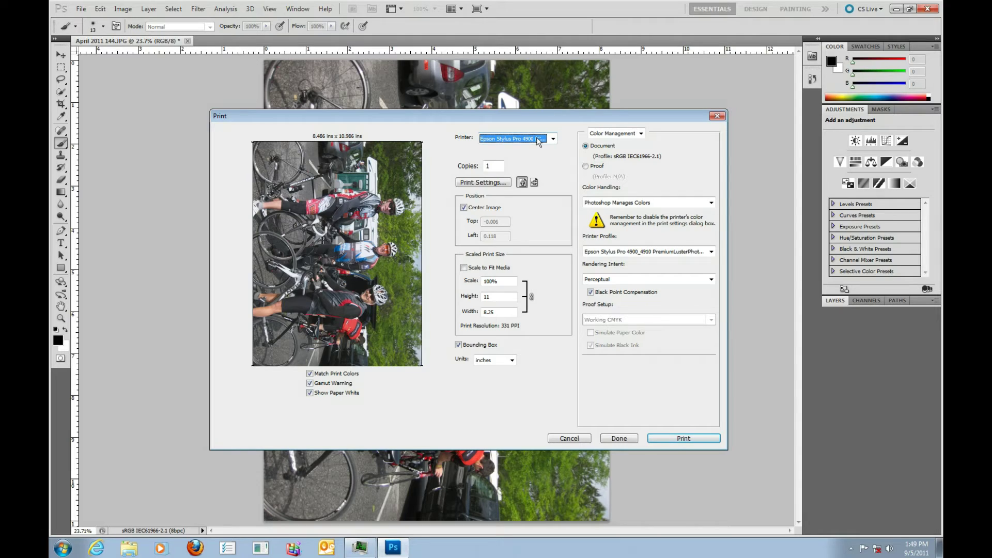
pyautogui.click(493, 184)
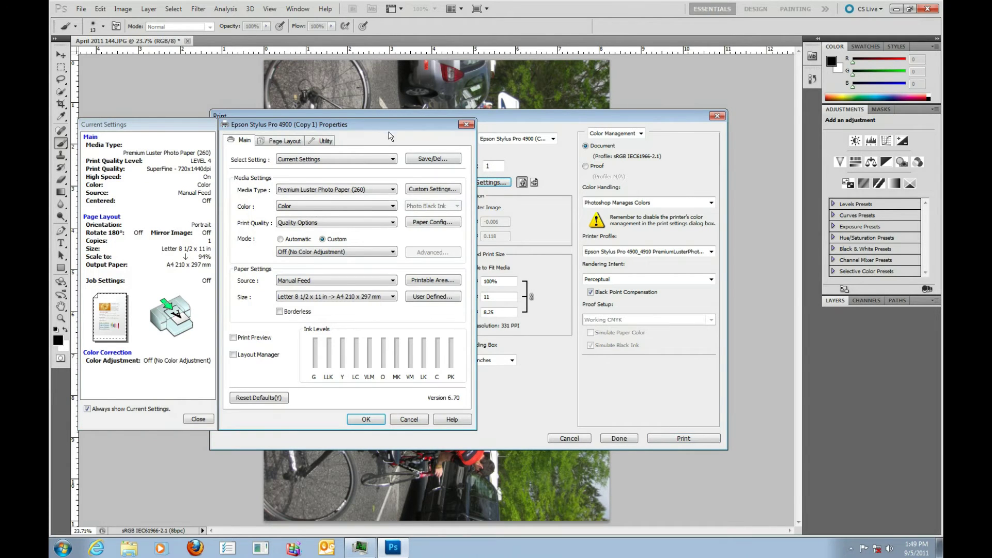
# - After trying Enhanced Matte, set media type to Premium Luster Photo Paper (260), keeping Color mode
pyautogui.moveTo(381, 126); pyautogui.dragTo(581, 100)
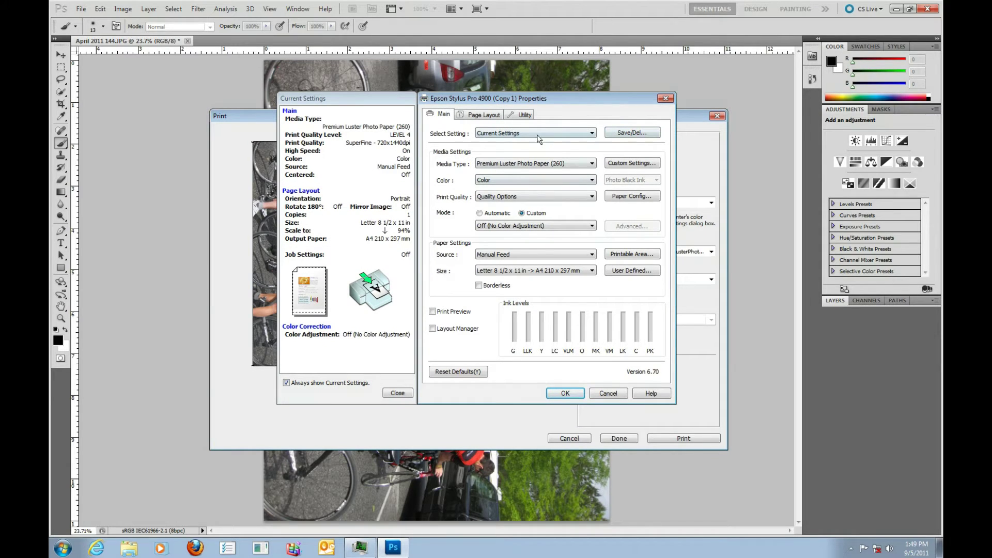
pyautogui.click(520, 164)
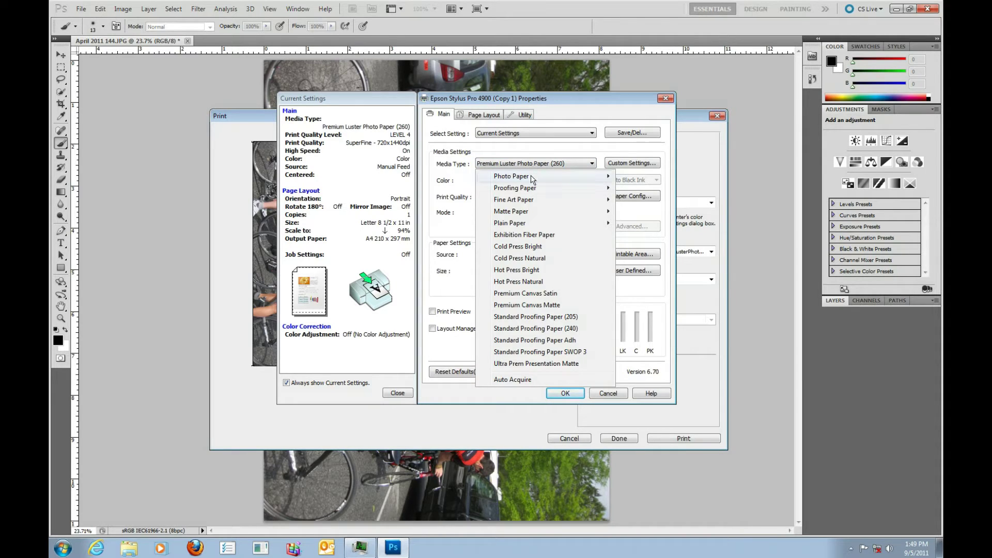
pyautogui.moveTo(532, 179)
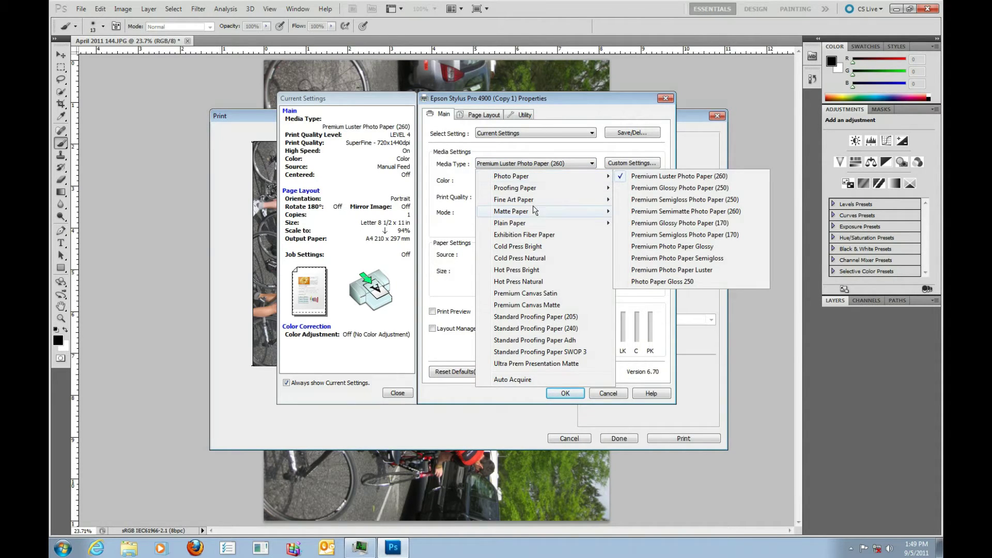
pyautogui.moveTo(535, 212)
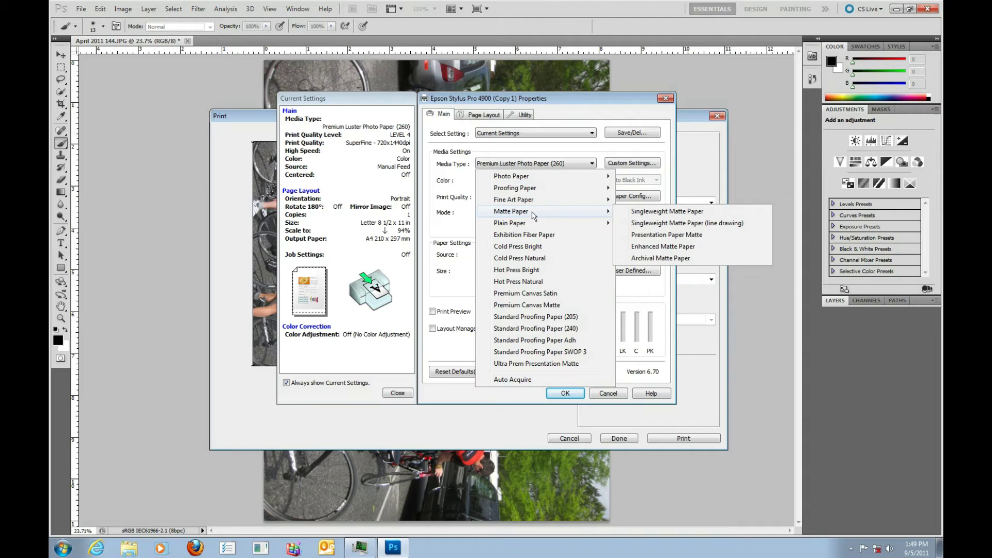
pyautogui.click(651, 247)
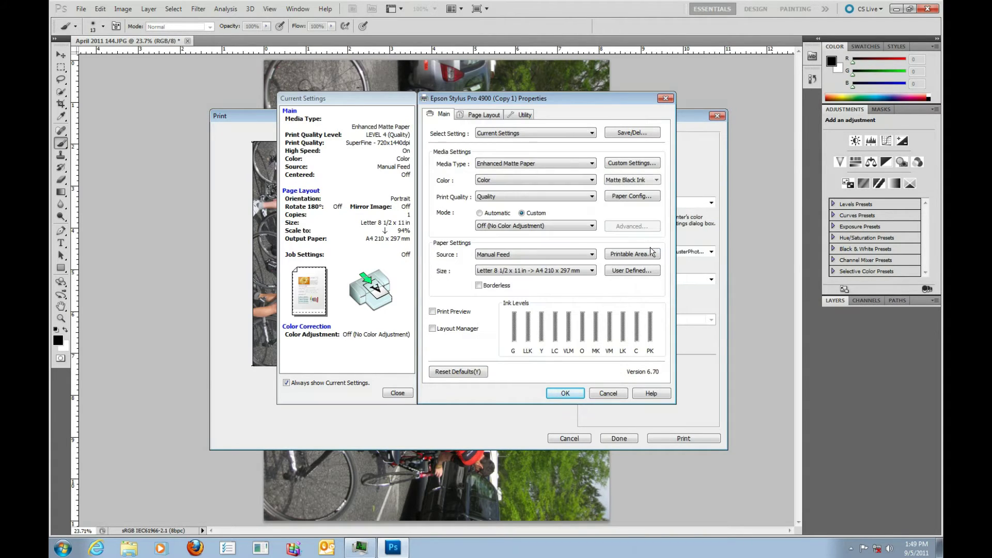
pyautogui.click(530, 165)
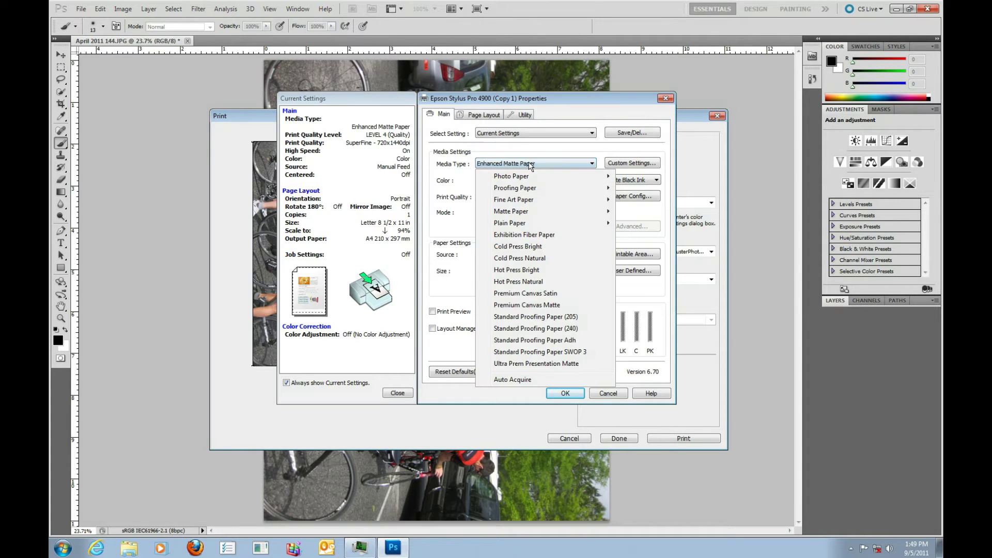
pyautogui.moveTo(530, 181)
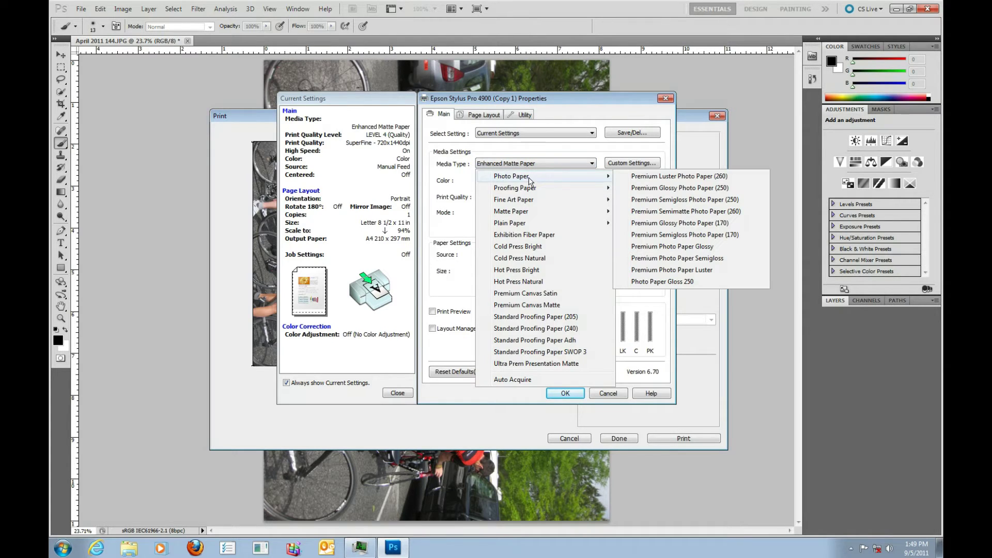
pyautogui.click(658, 177)
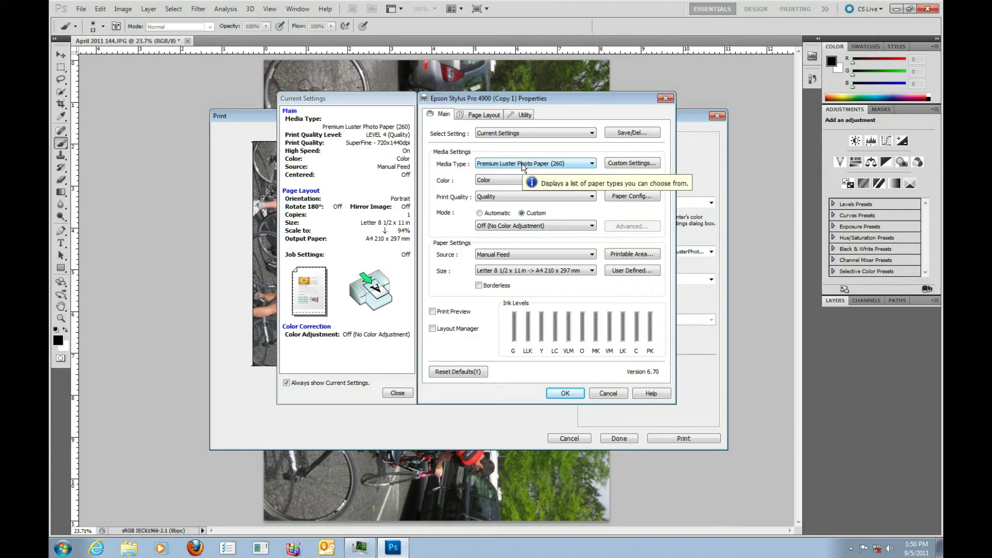
pyautogui.click(508, 180)
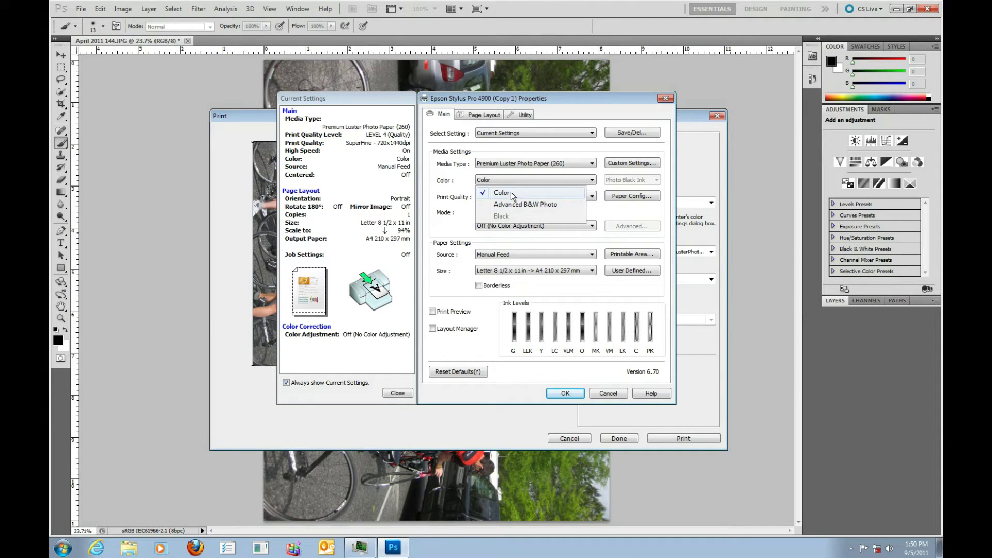
pyautogui.click(510, 192)
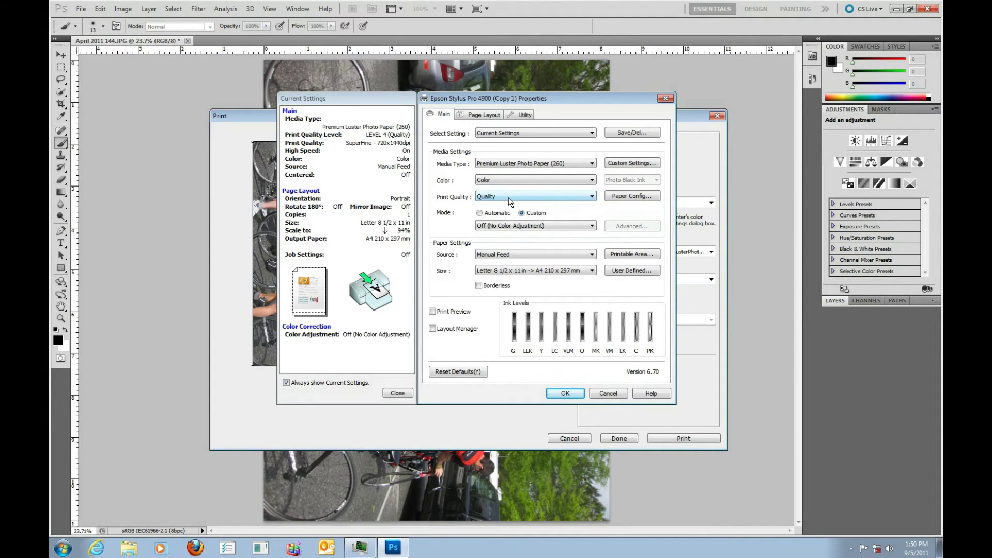
pyautogui.click(513, 199)
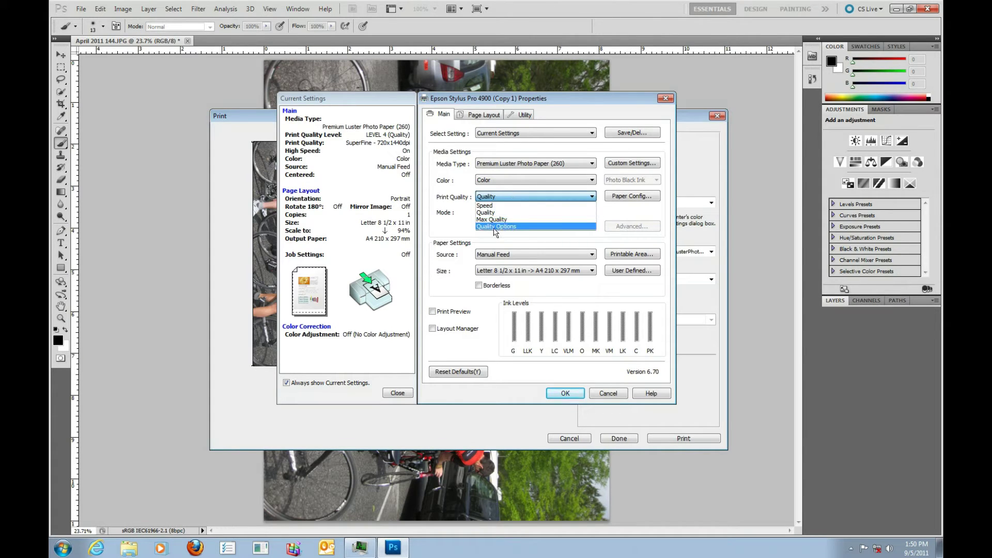
# - Use Quality Options at level 4 with High Speed and Finest Detail enabled
pyautogui.click(498, 226)
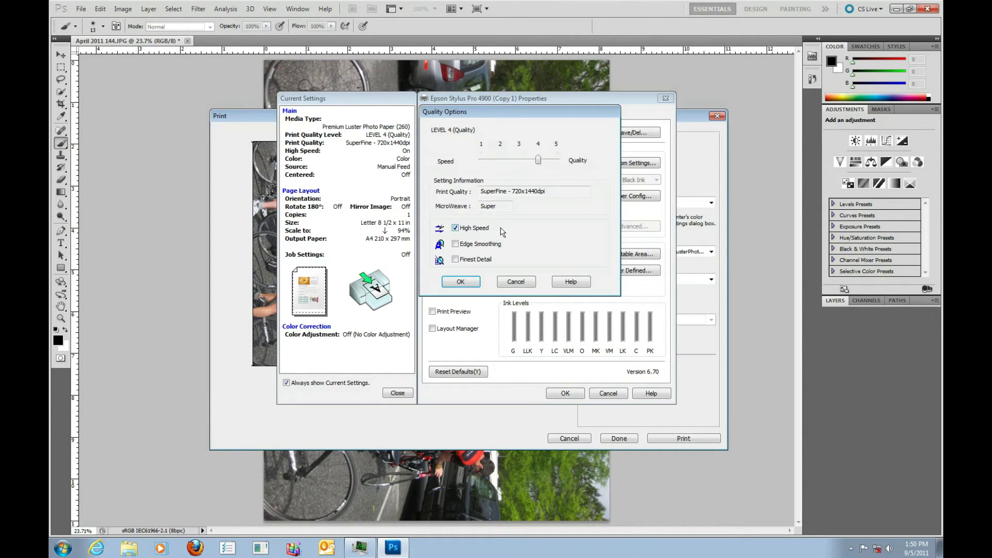
pyautogui.click(558, 165)
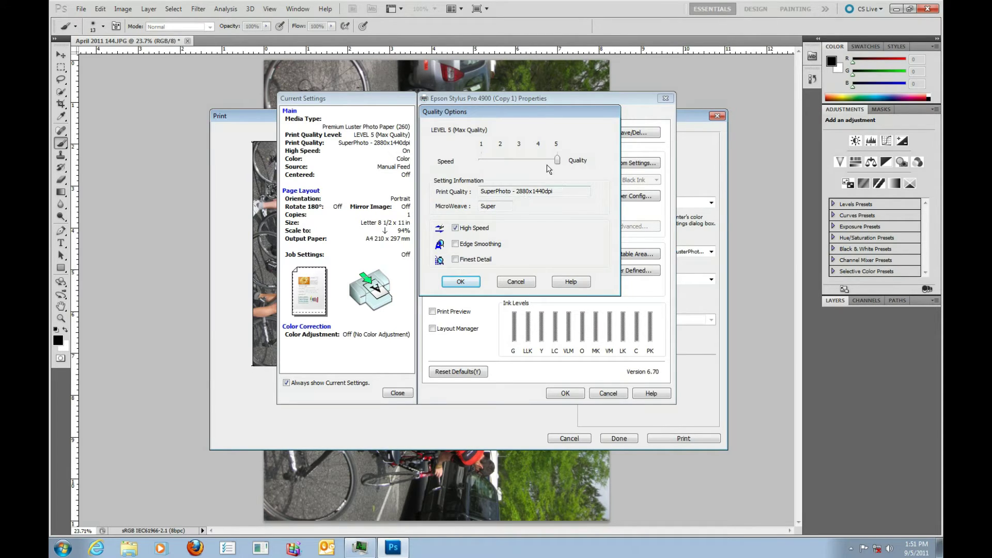
pyautogui.moveTo(556, 161); pyautogui.dragTo(538, 161)
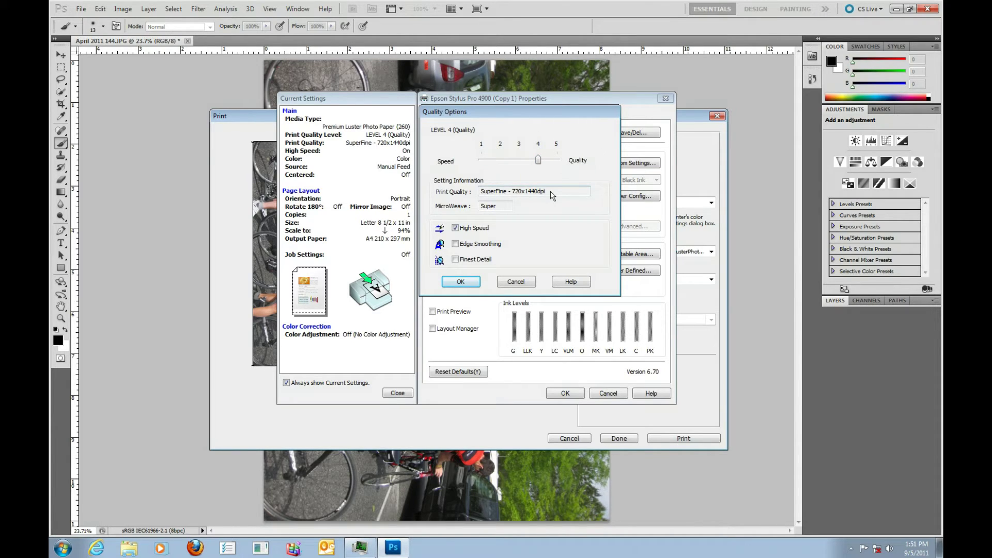
pyautogui.click(454, 259)
pyautogui.moveTo(478, 264)
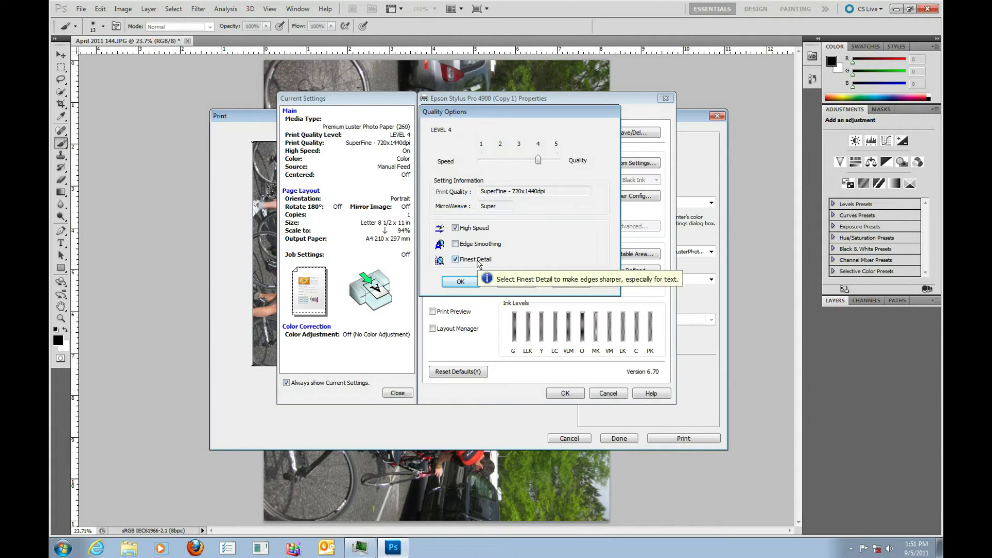
pyautogui.moveTo(503, 228)
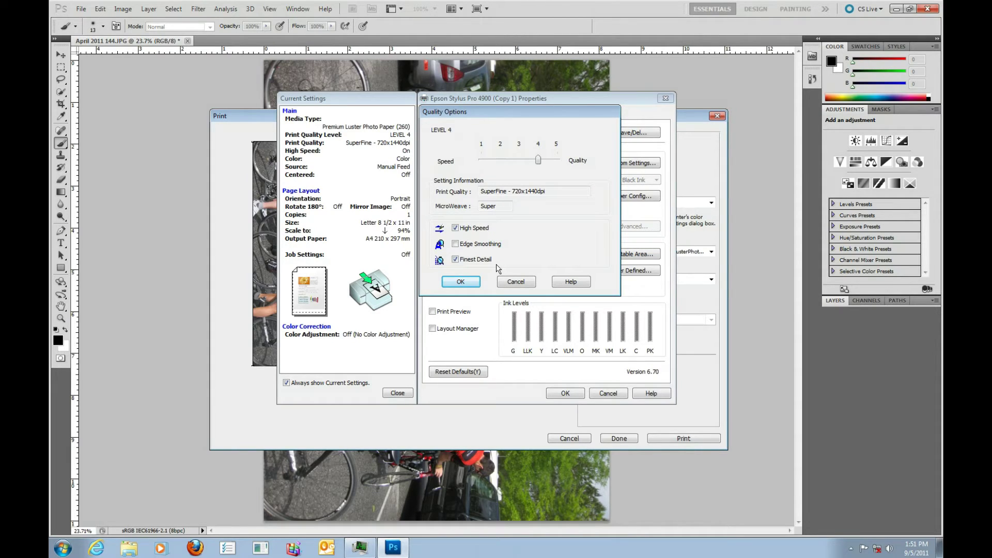
pyautogui.click(461, 283)
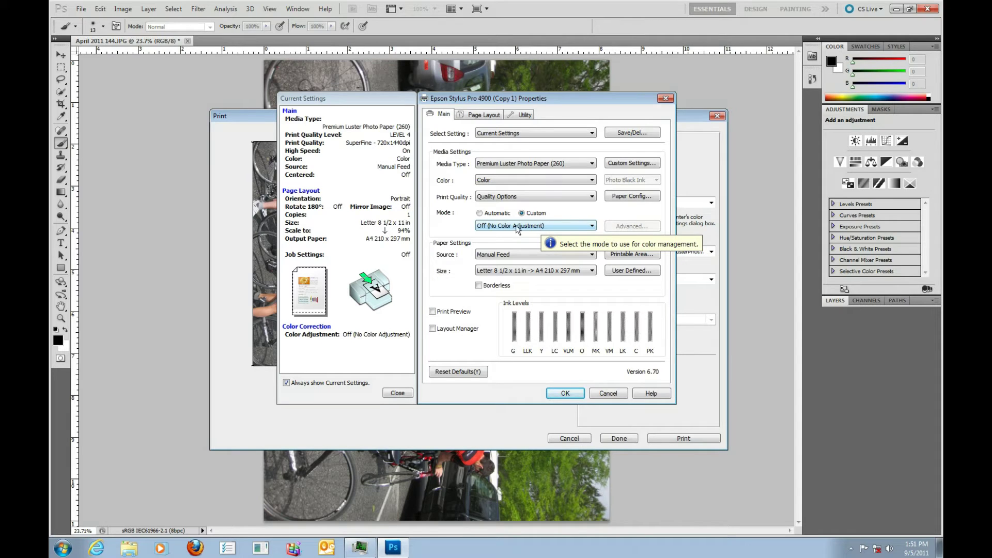
pyautogui.click(480, 213)
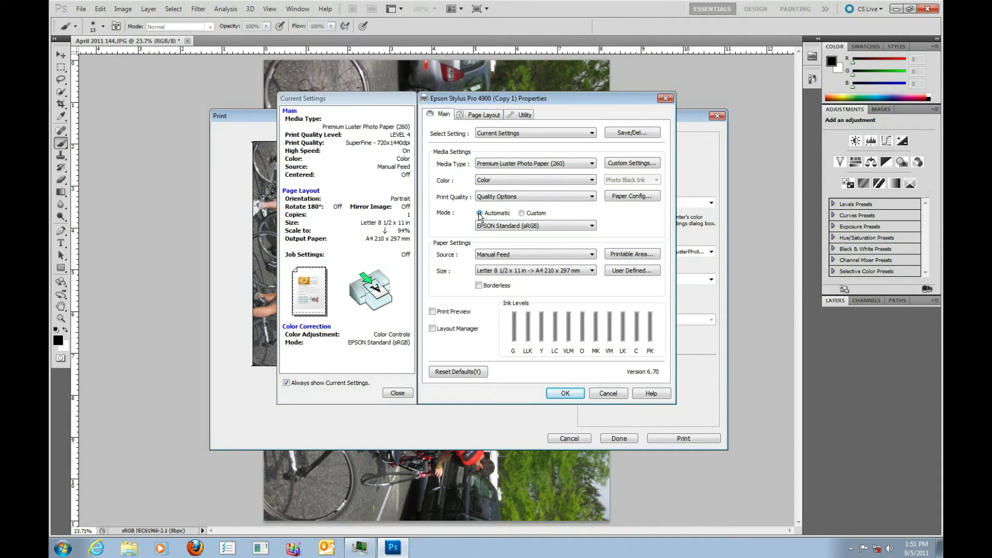
pyautogui.click(521, 213)
pyautogui.click(521, 225)
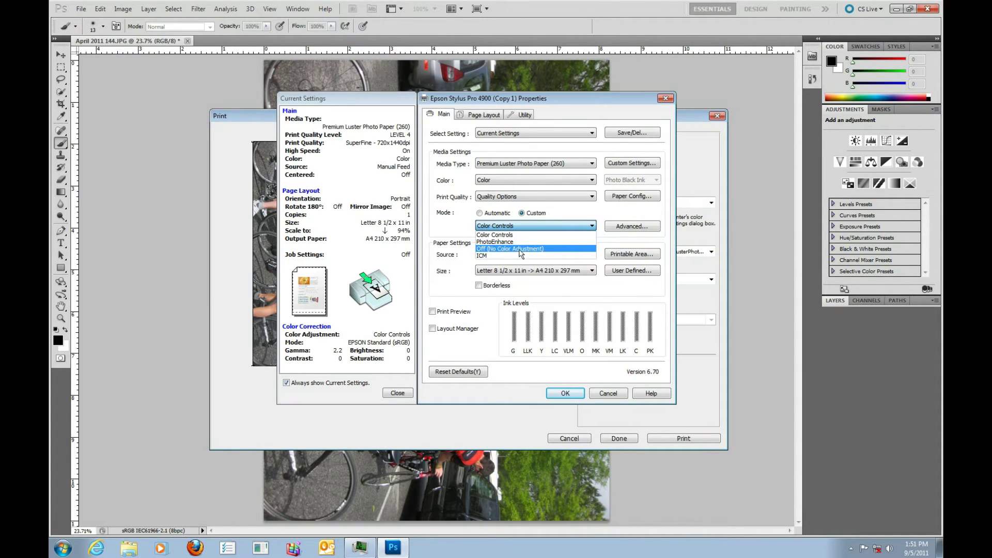
pyautogui.click(520, 249)
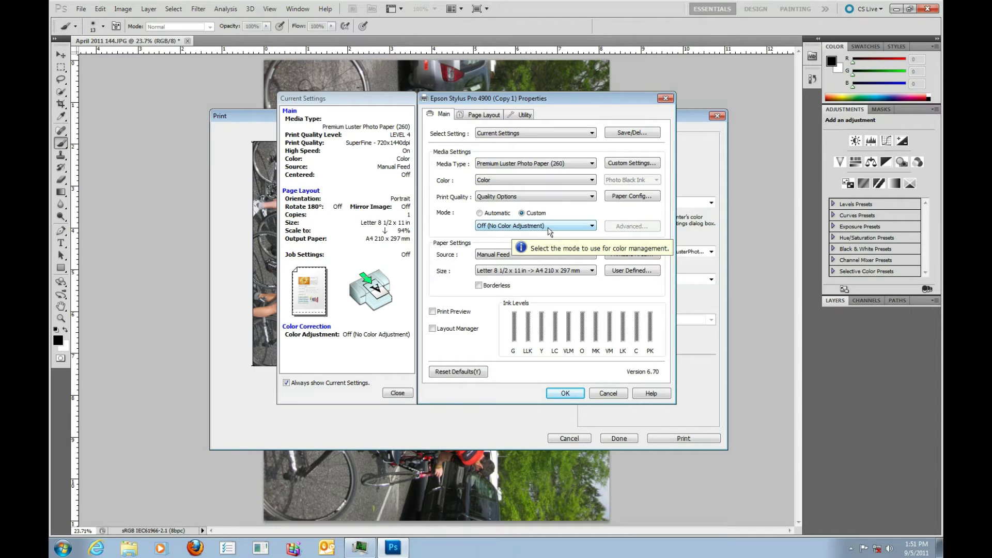
pyautogui.click(515, 258)
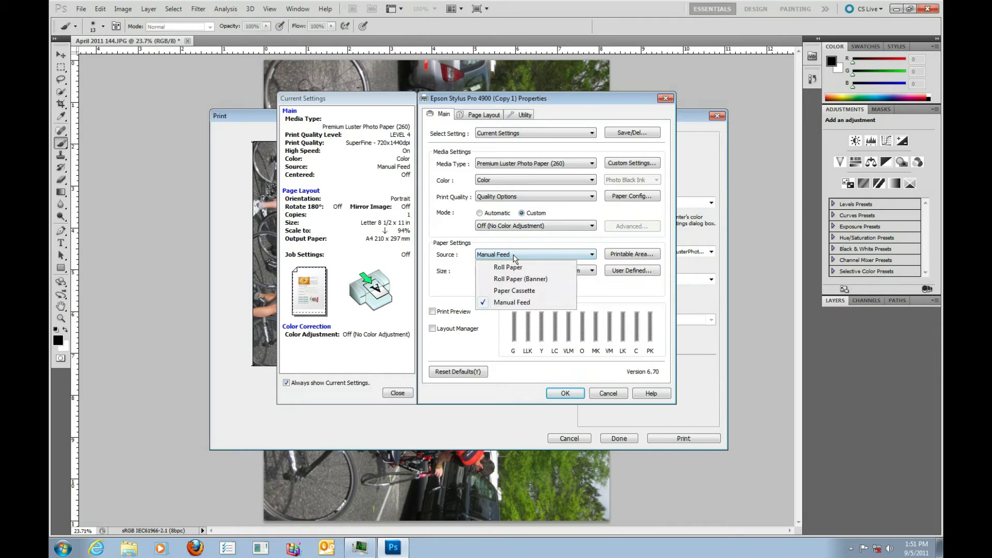
pyautogui.click(507, 302)
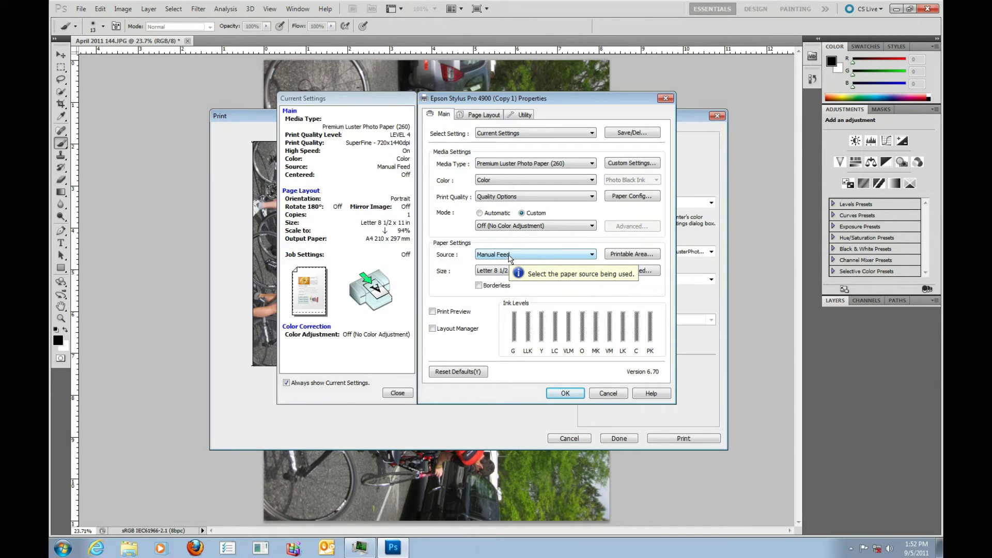
# - Keep the paper size at Letter 8 1/2 x 11 in and confirm the Epson driver settings
pyautogui.click(497, 272)
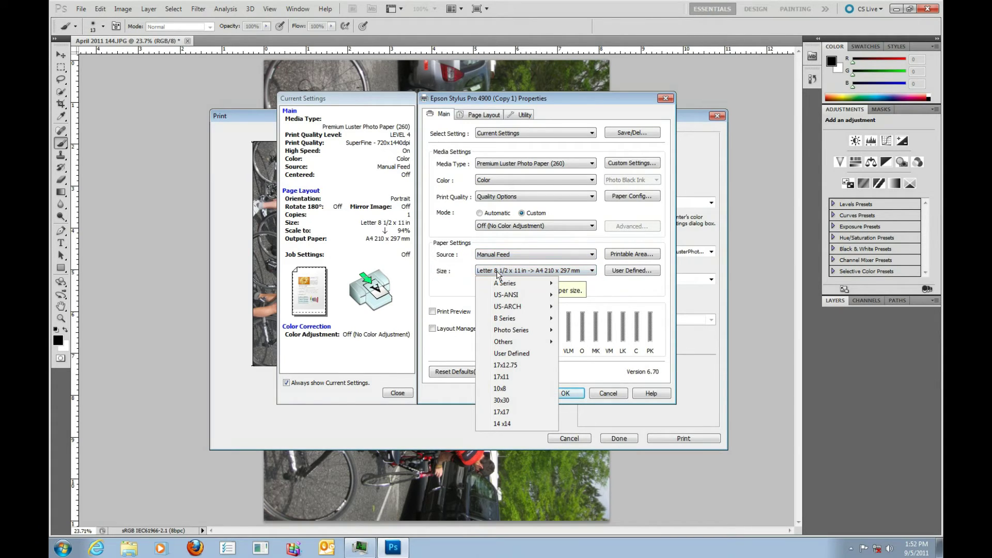
pyautogui.moveTo(506, 296)
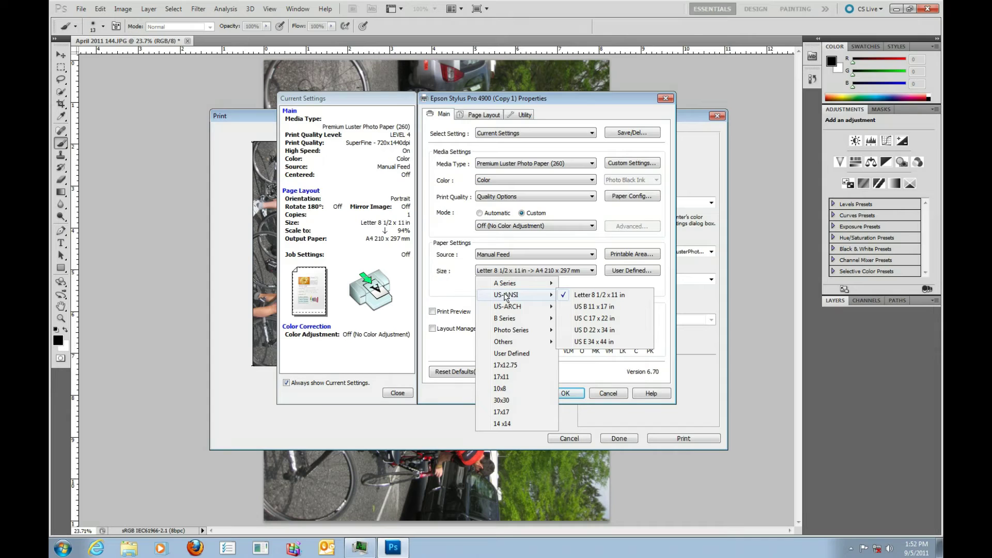
pyautogui.click(599, 318)
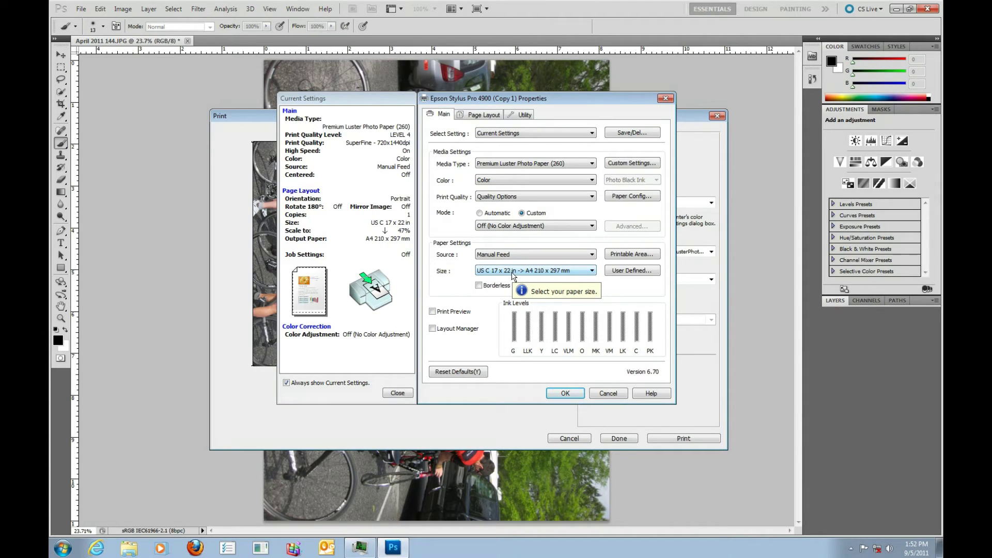
pyautogui.click(540, 272)
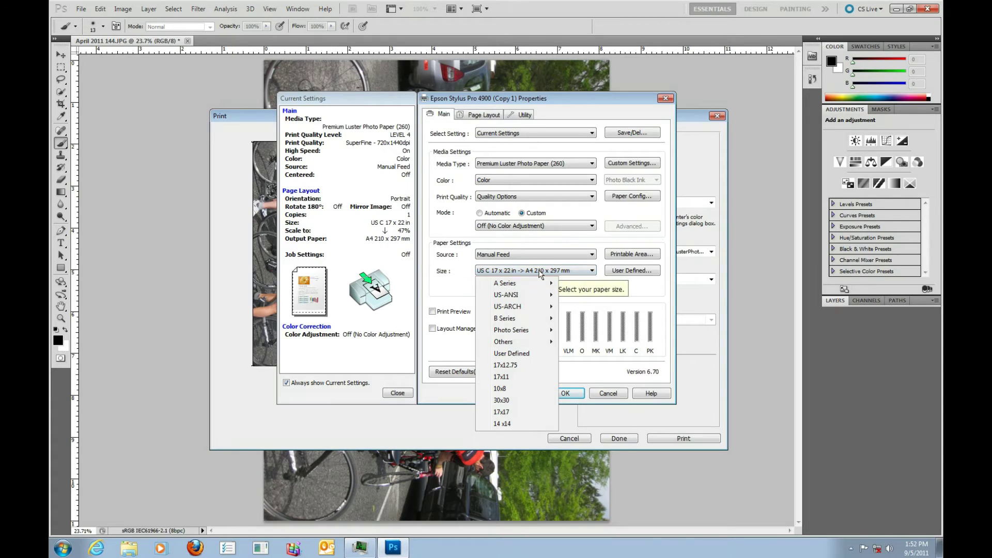
pyautogui.moveTo(538, 294)
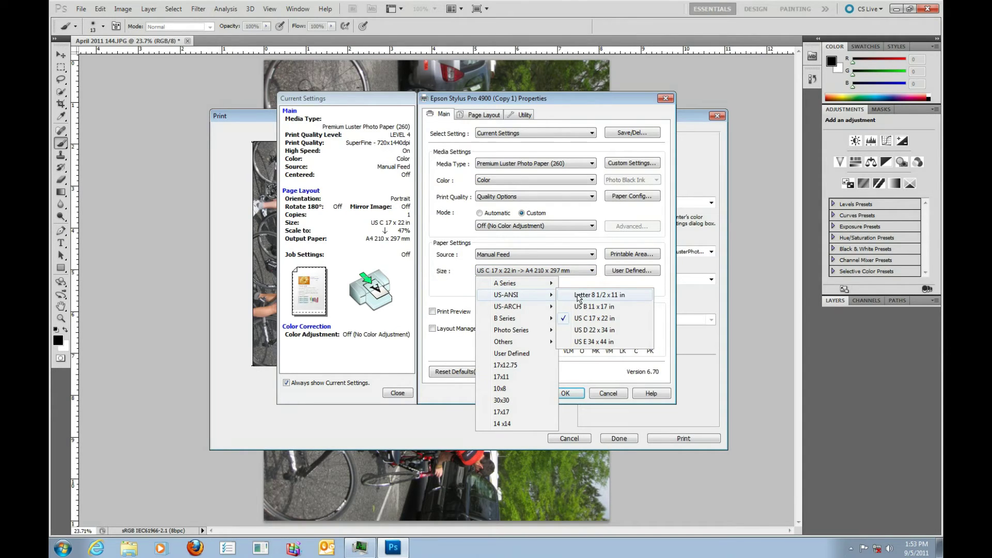
pyautogui.click(578, 295)
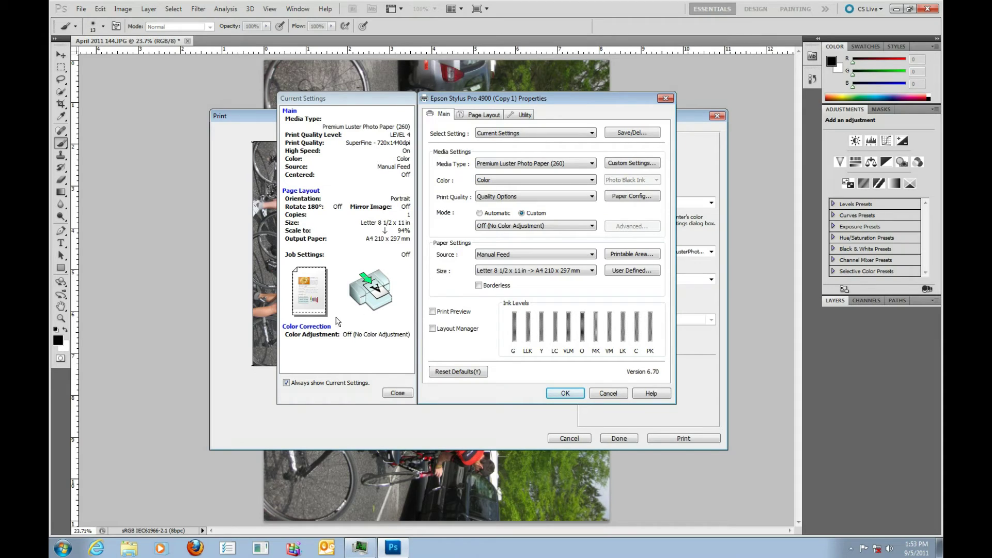
pyautogui.click(565, 394)
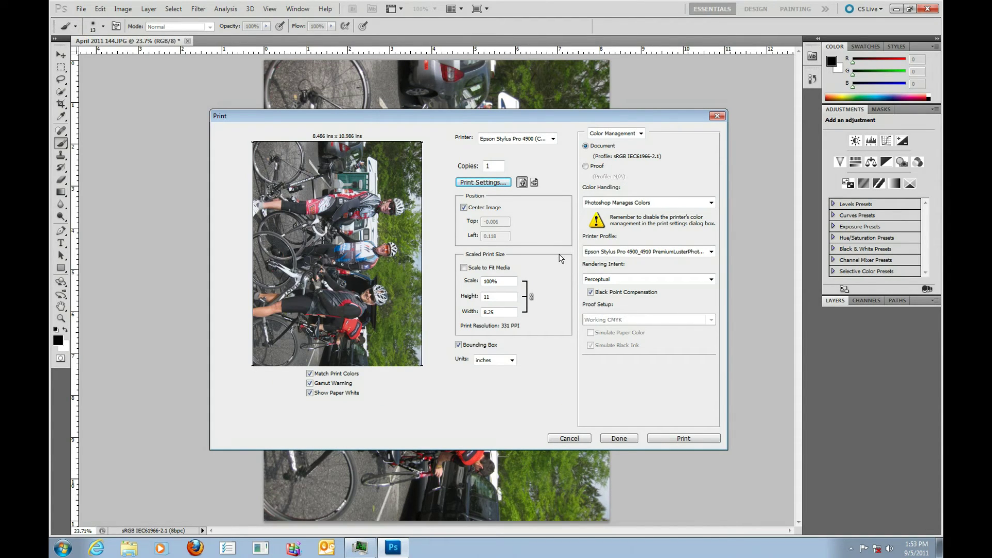
# - Uncheck Center Image and drag the photo off-centre on the preview page
pyautogui.click(463, 208)
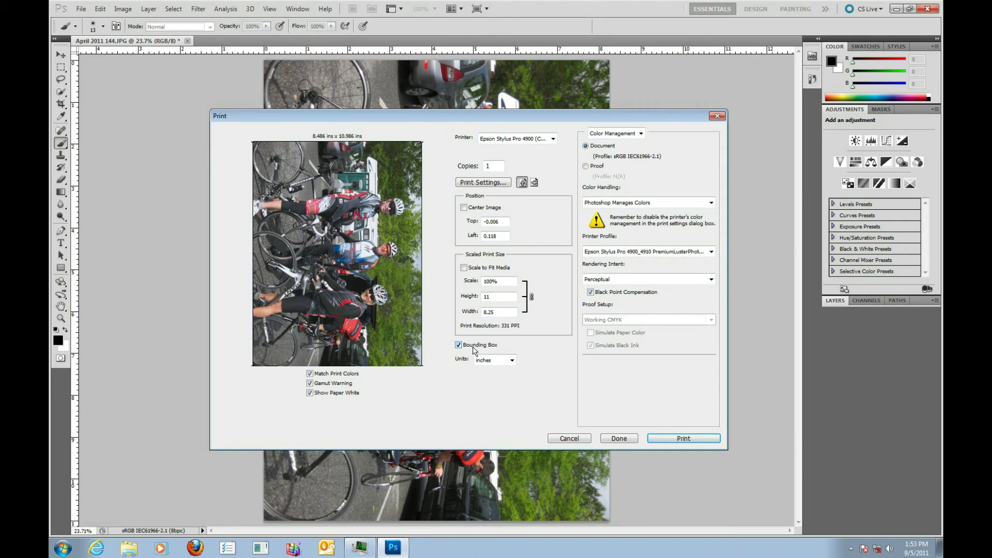
pyautogui.click(458, 346)
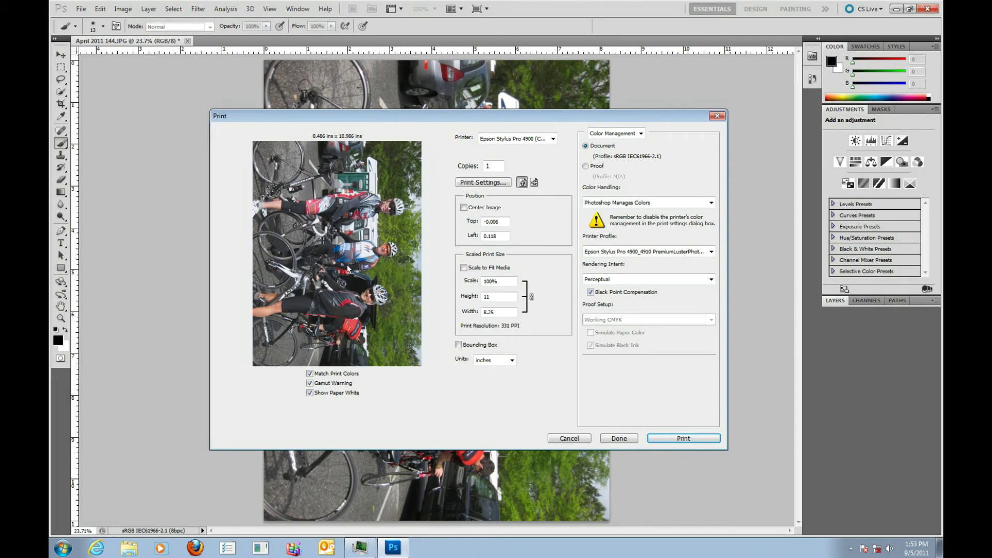
pyautogui.click(458, 345)
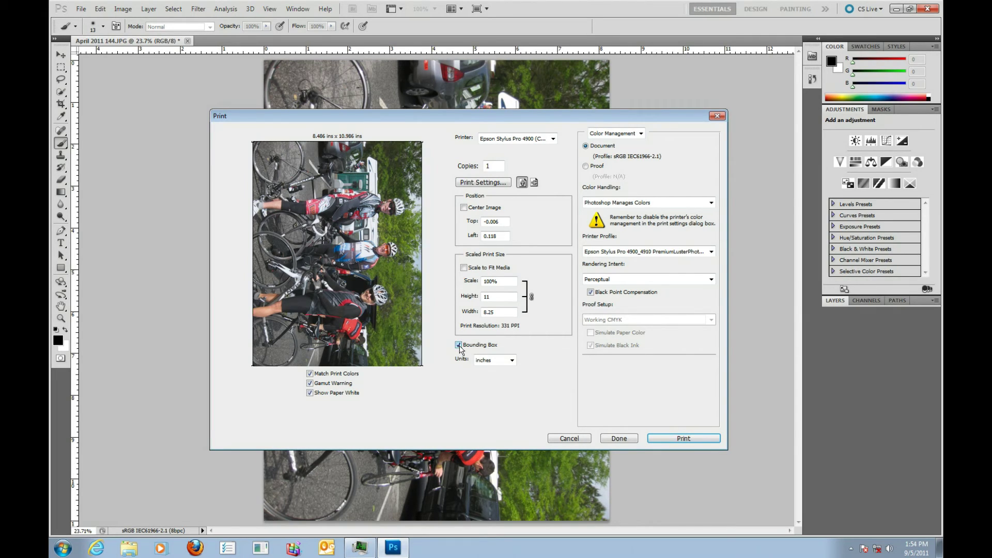
pyautogui.moveTo(380, 263)
pyautogui.mouseDown()
pyautogui.moveTo(408, 258)
pyautogui.moveTo(367, 261)
pyautogui.moveTo(373, 269)
pyautogui.mouseUp()
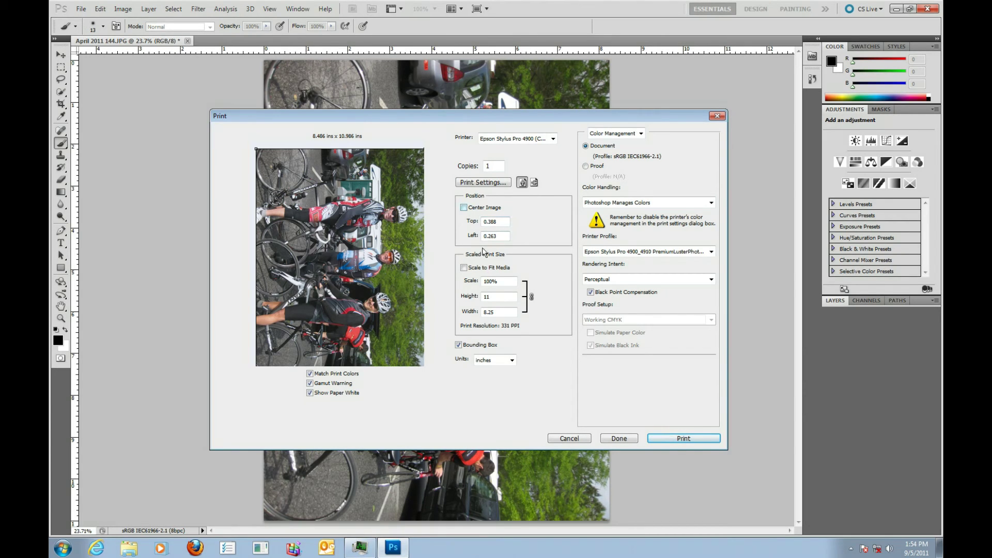
# - Try 200% scale, then return to 100% scale and recenter the photo
pyautogui.moveTo(505, 282); pyautogui.dragTo(480, 276)
pyautogui.write('200')
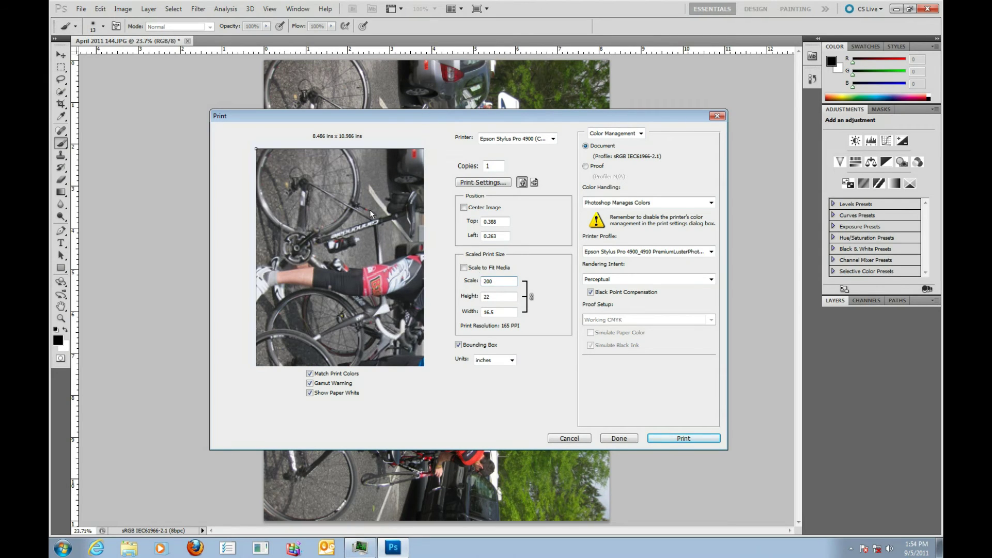
pyautogui.moveTo(498, 285); pyautogui.dragTo(463, 286)
pyautogui.moveTo(401, 288); pyautogui.dragTo(222, 201)
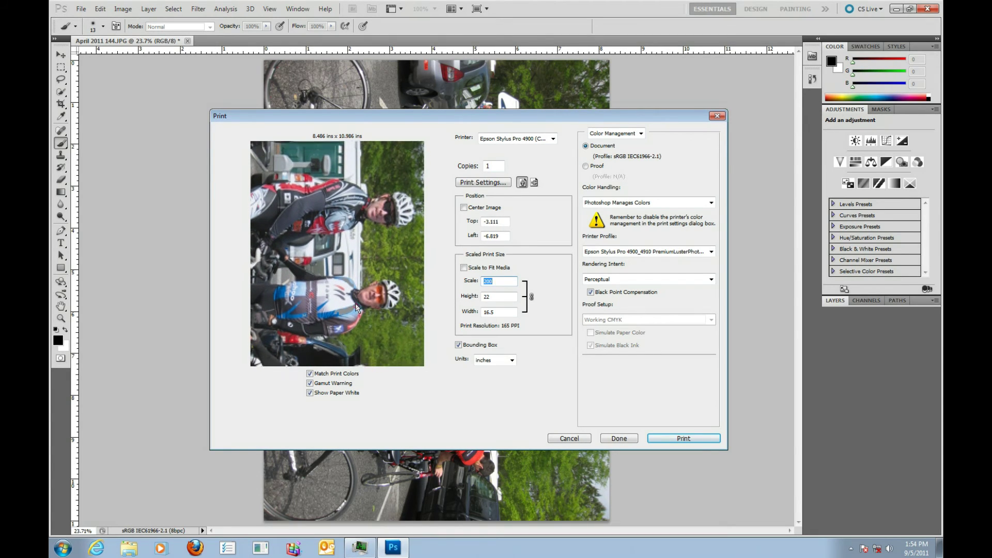
pyautogui.moveTo(356, 303); pyautogui.dragTo(351, 201)
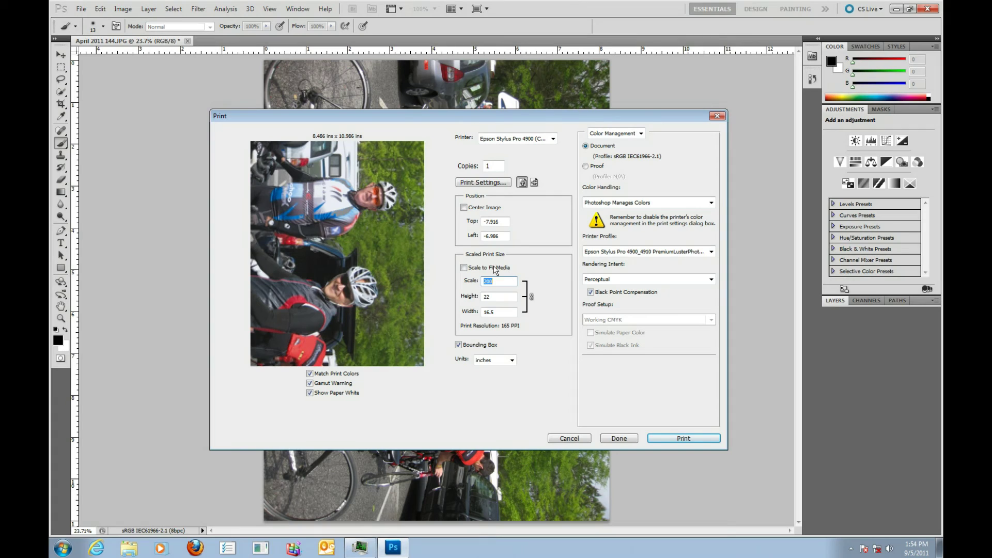
pyautogui.write('100')
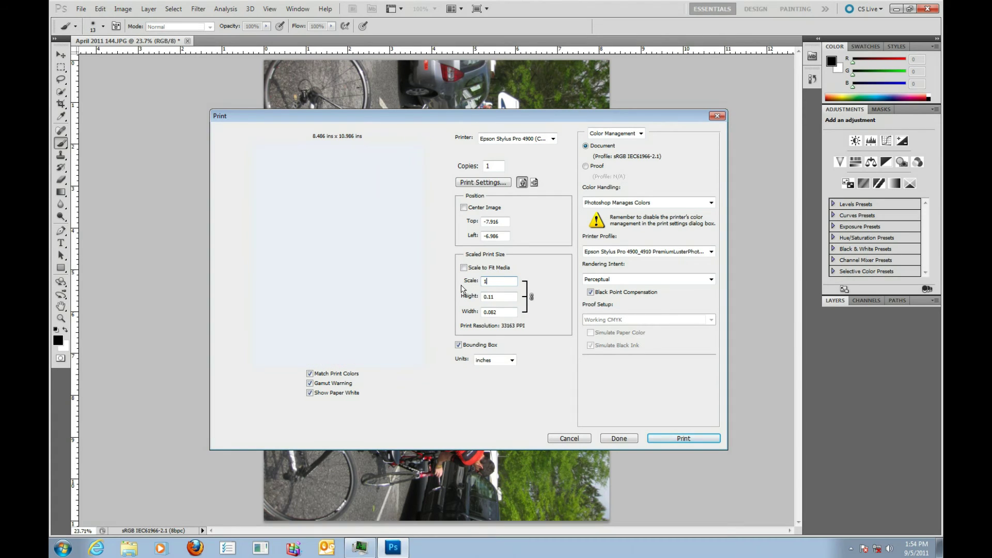
pyautogui.click(464, 207)
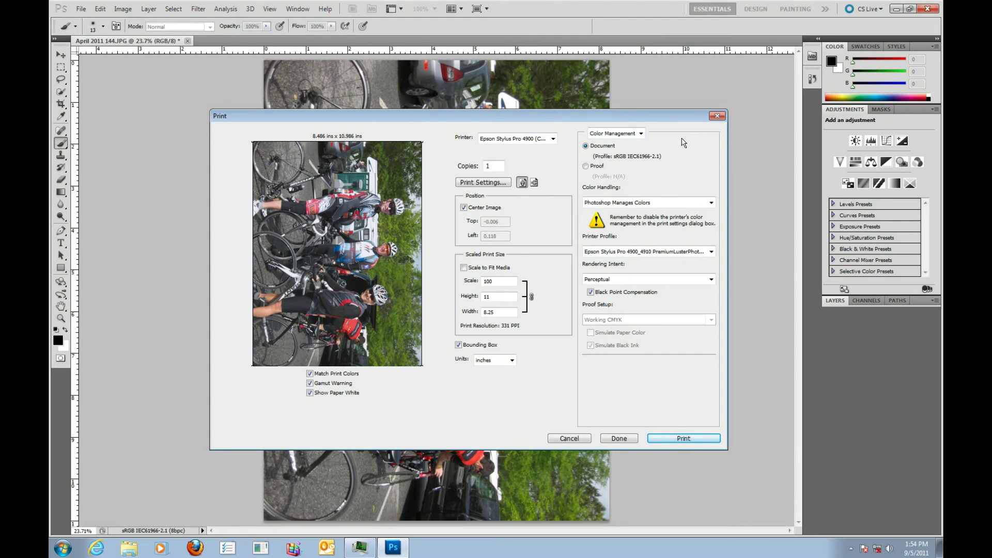
pyautogui.click(666, 204)
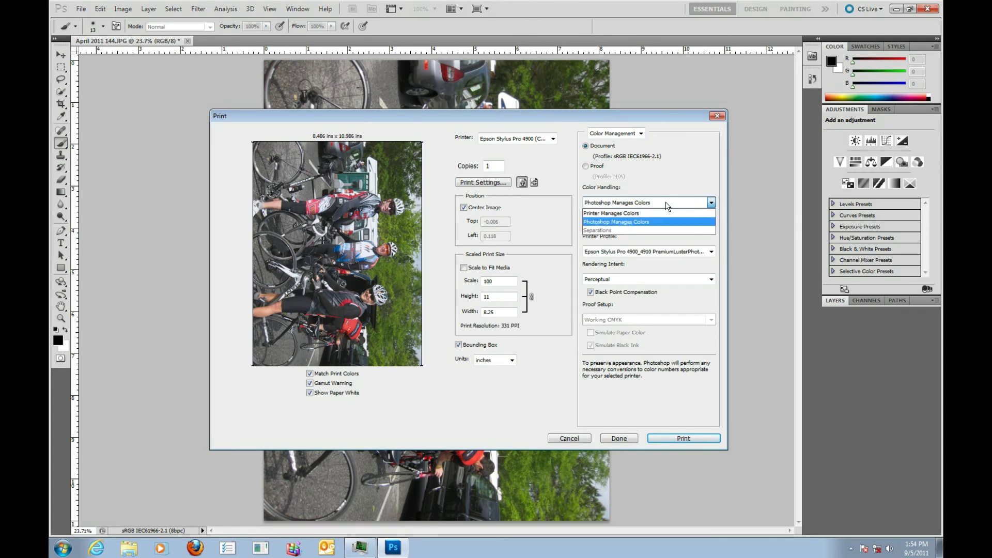
# - Choose Photoshop Manages Colors with the Epson Stylus Pro 4900_4910 PremiumLusterPhotoPaper260 profile
pyautogui.click(623, 222)
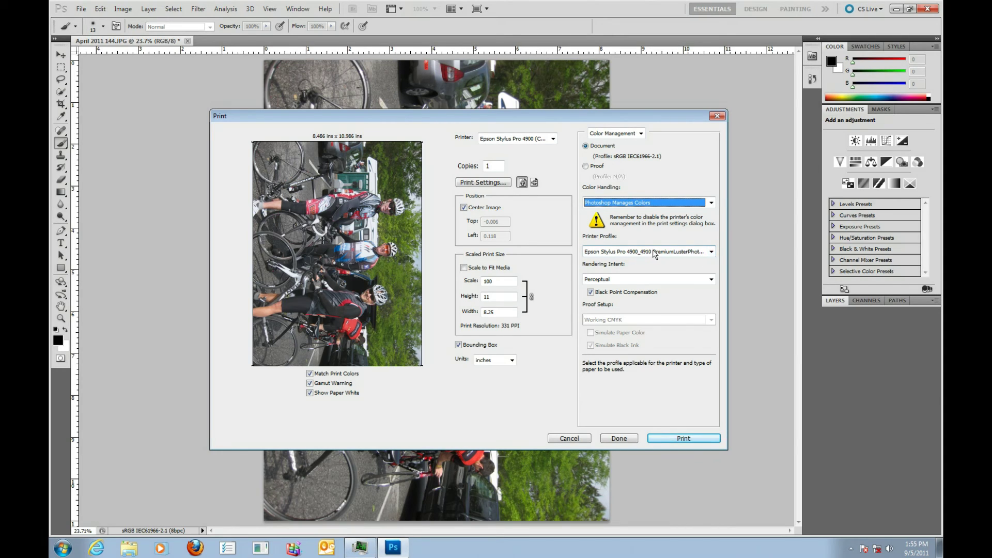
pyautogui.click(712, 253)
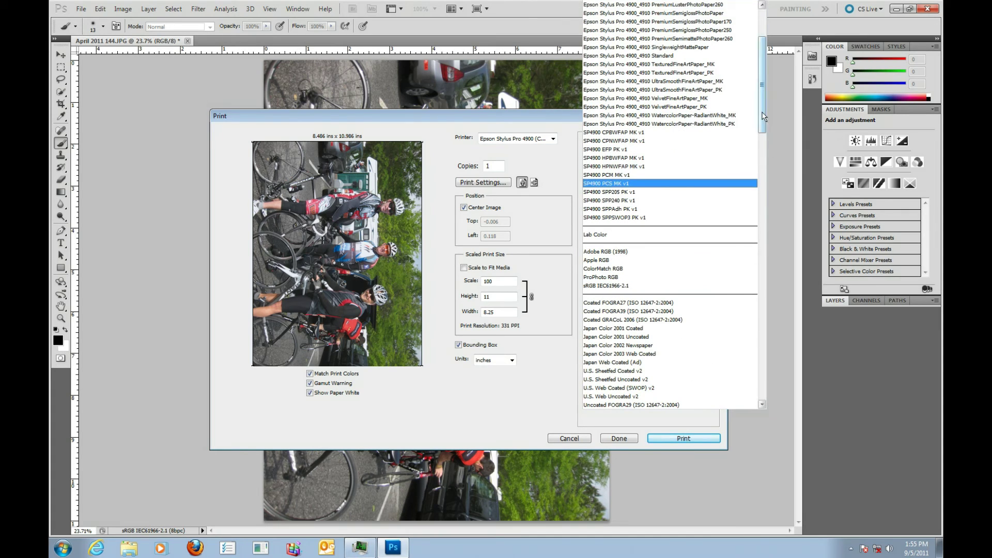
pyautogui.scroll(5, 763, 116)
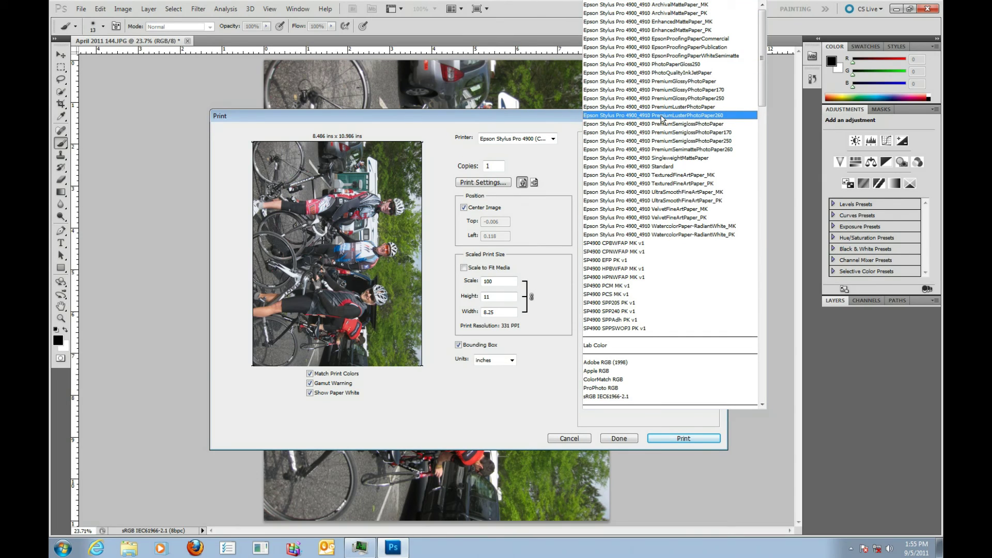
pyautogui.click(723, 116)
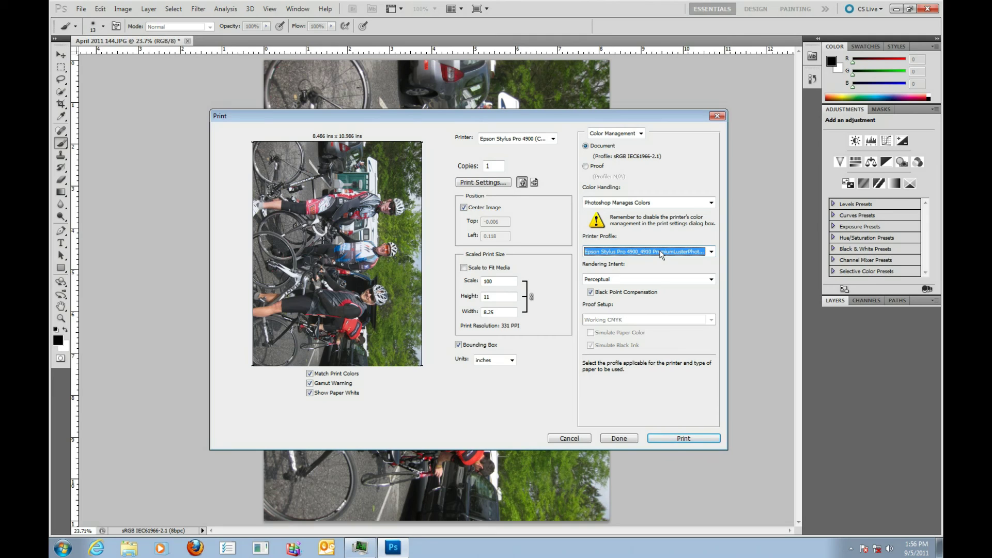
# - Set the rendering intent to Relative Colorimetric and send the photo to print
pyautogui.click(654, 281)
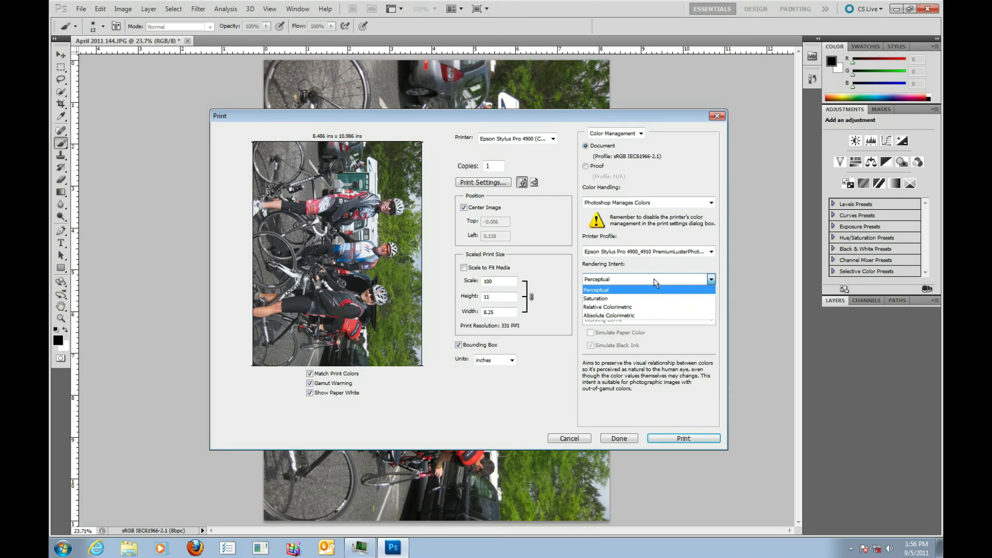
pyautogui.click(615, 307)
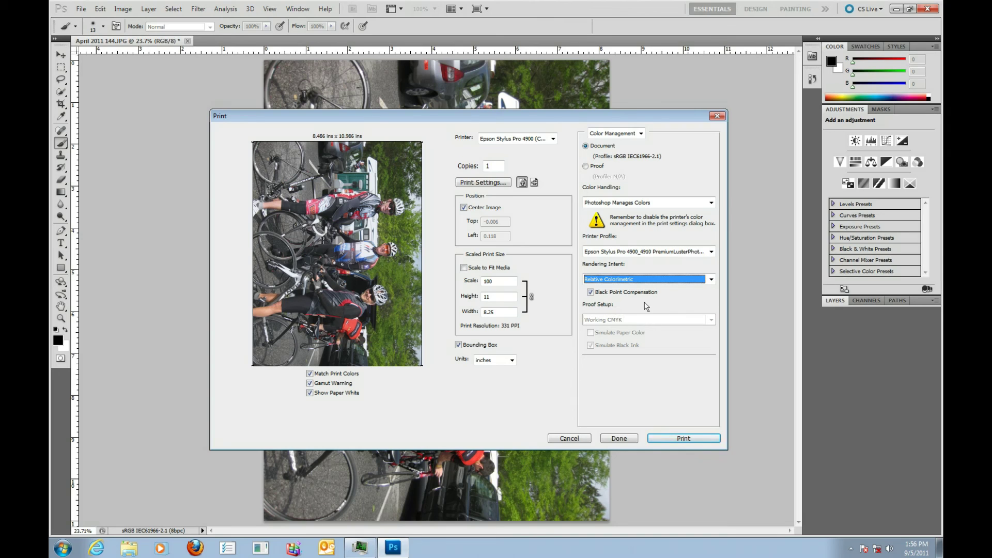
pyautogui.moveTo(659, 301)
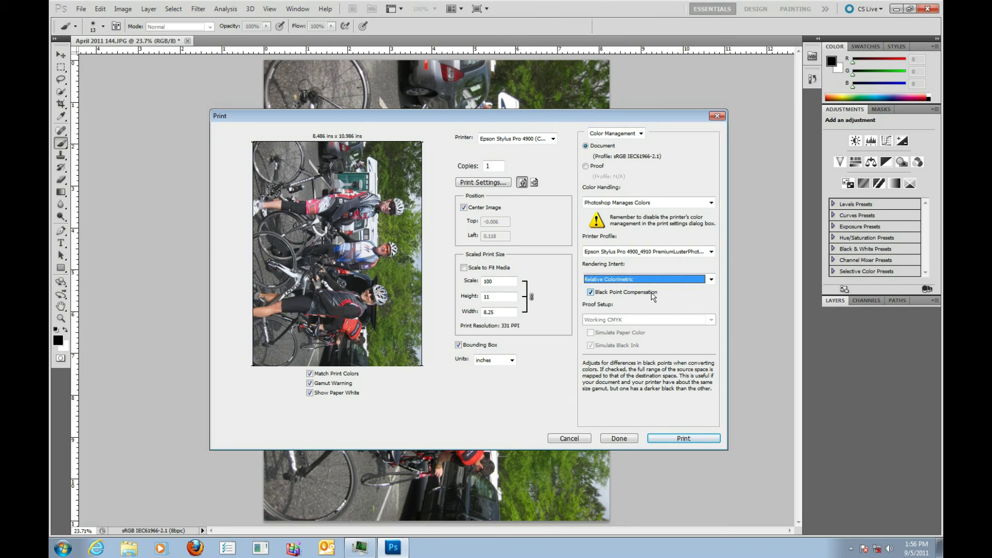
pyautogui.moveTo(591, 284)
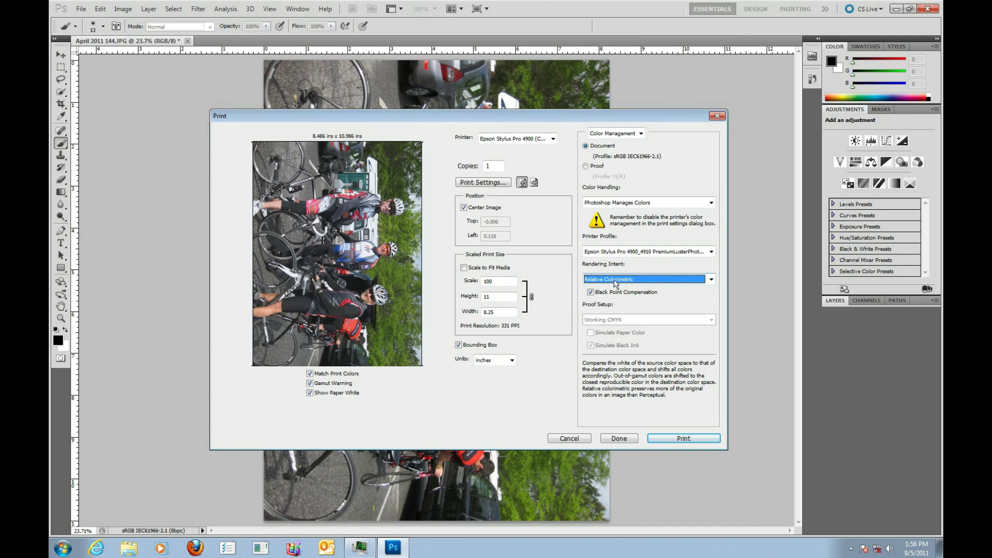
pyautogui.click(615, 283)
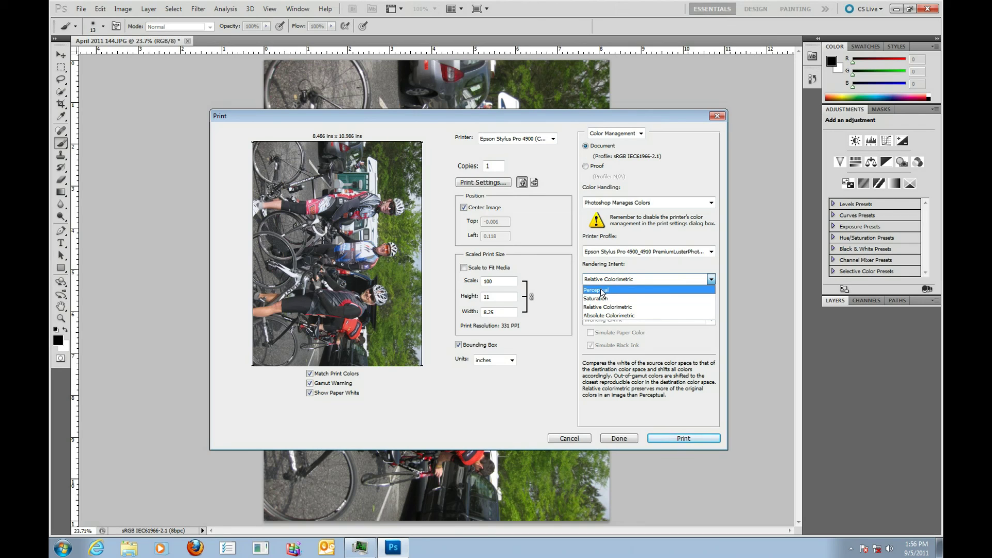
pyautogui.click(671, 307)
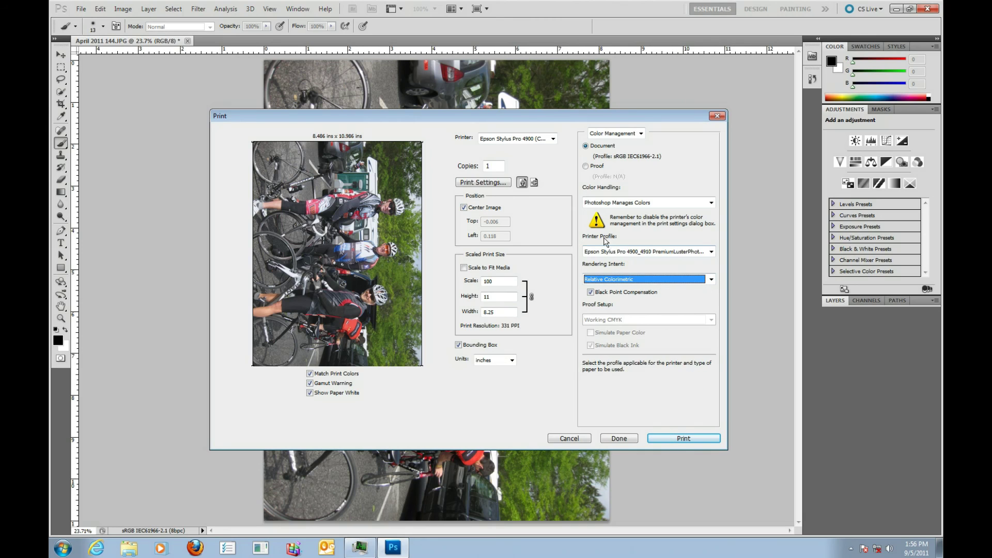
pyautogui.click(684, 438)
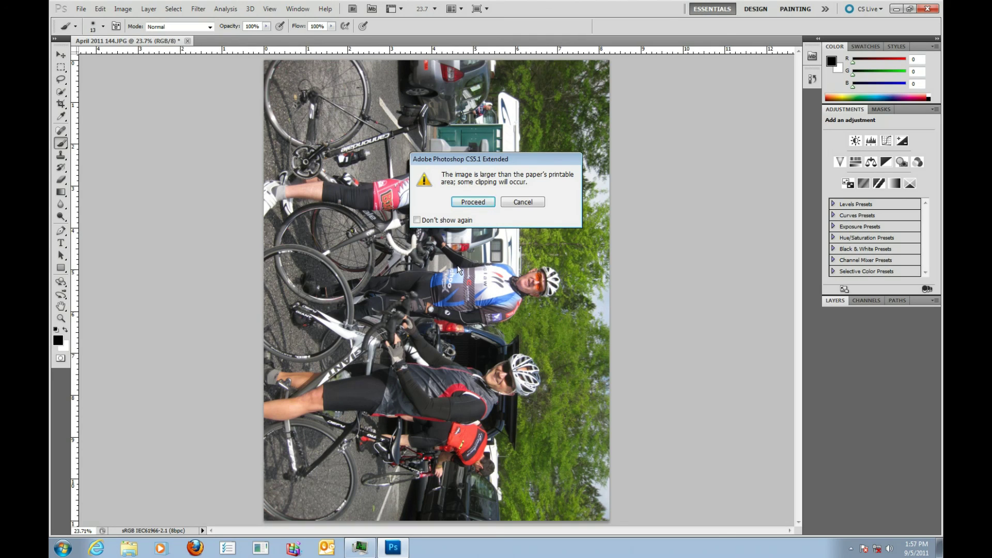
# - Print April 2011 144.JPG, proceeding past the warning that some clipping will occur
pyautogui.click(473, 202)
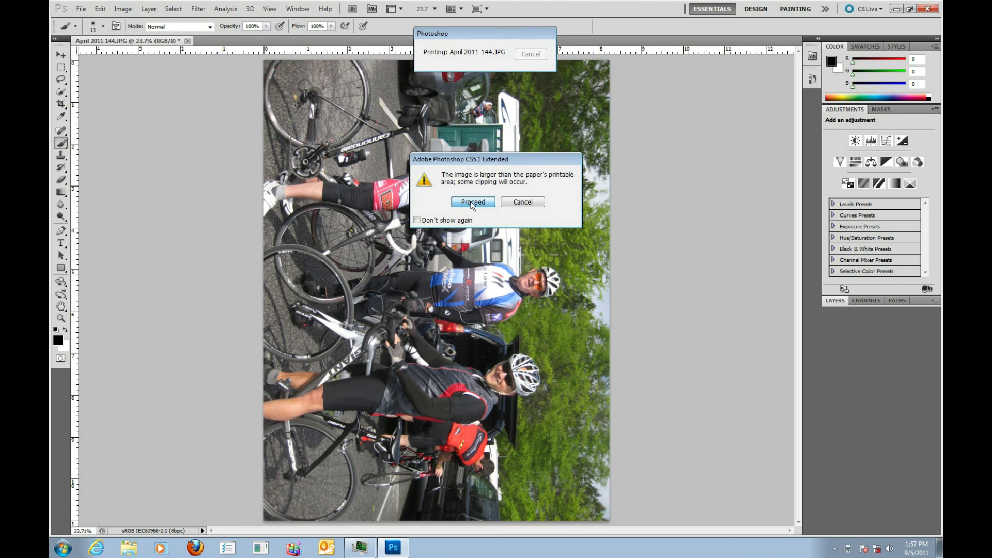
pyautogui.click(472, 202)
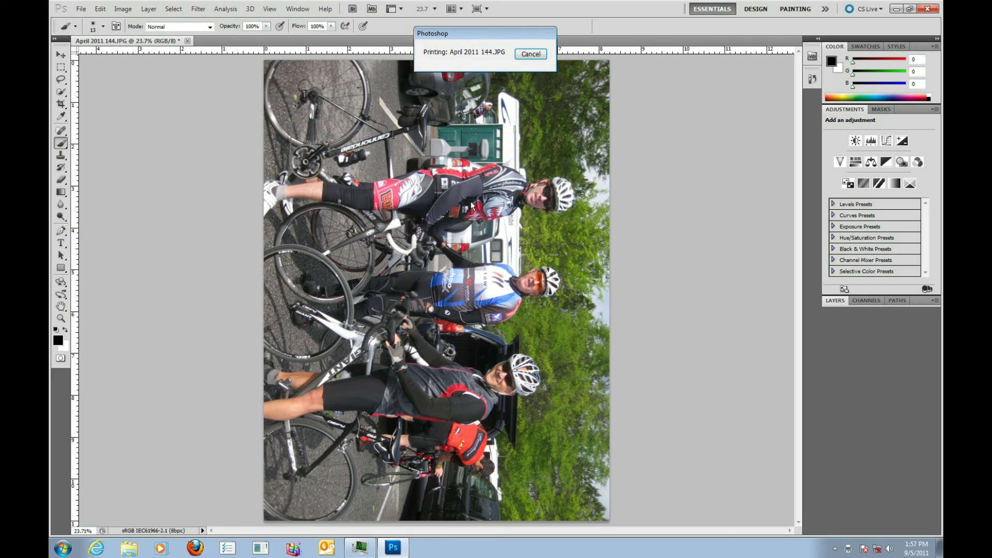